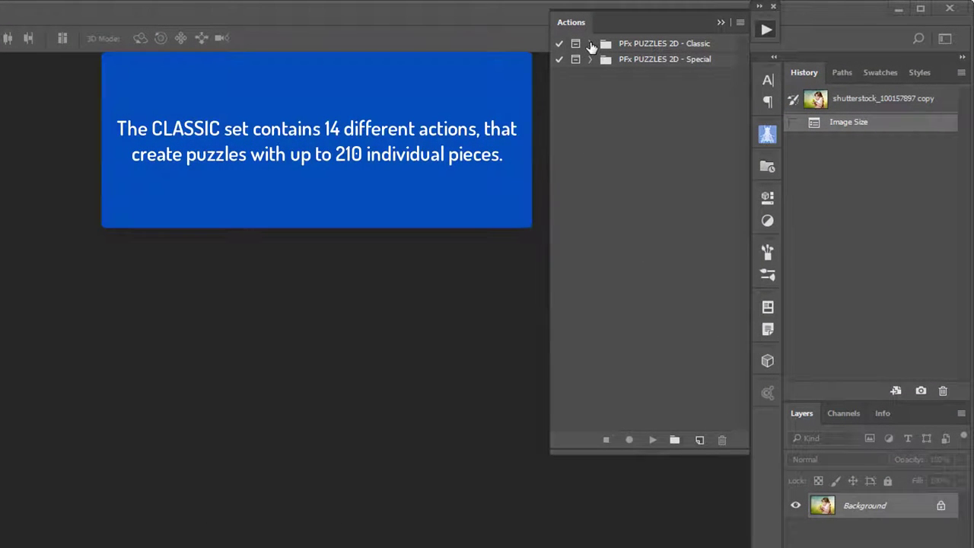
Expand the PFx PUZZLES 2D - Classic action set and check Image Rotation without rotating the photo
left_click(590, 43)
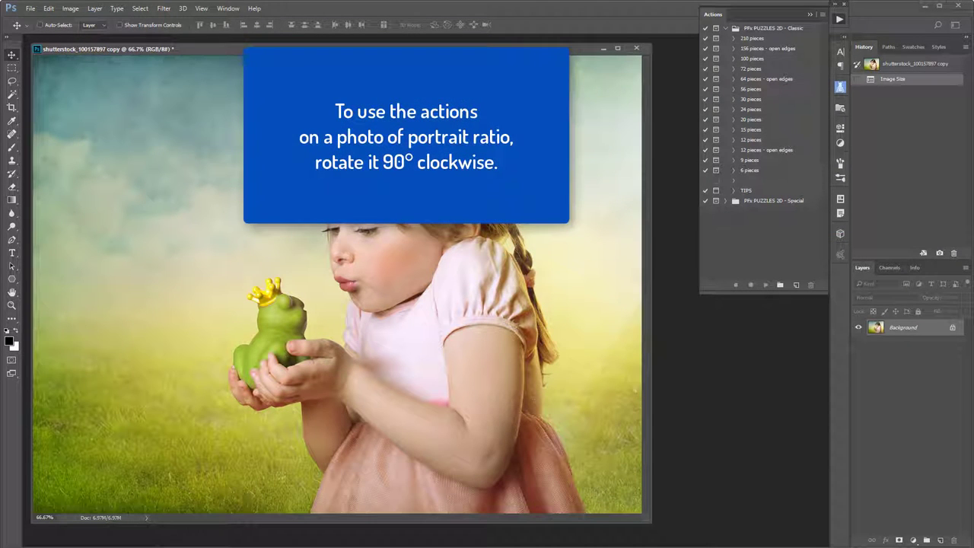
left_click(70, 8)
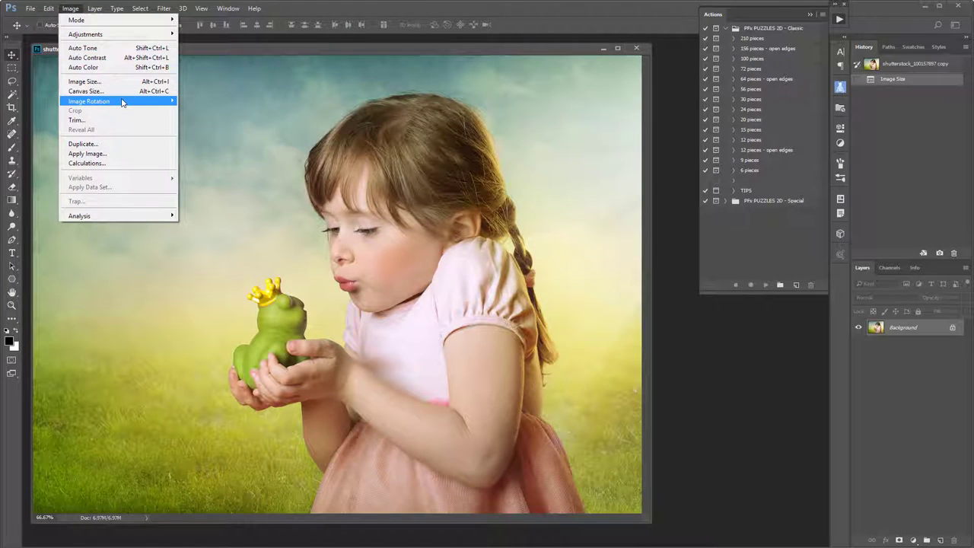
mouse_move(89, 101)
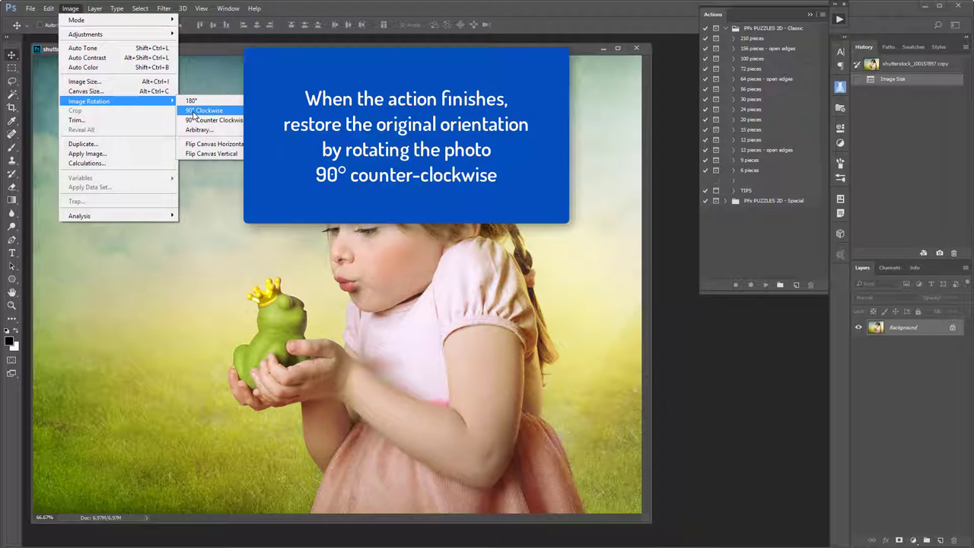
key("Escape")
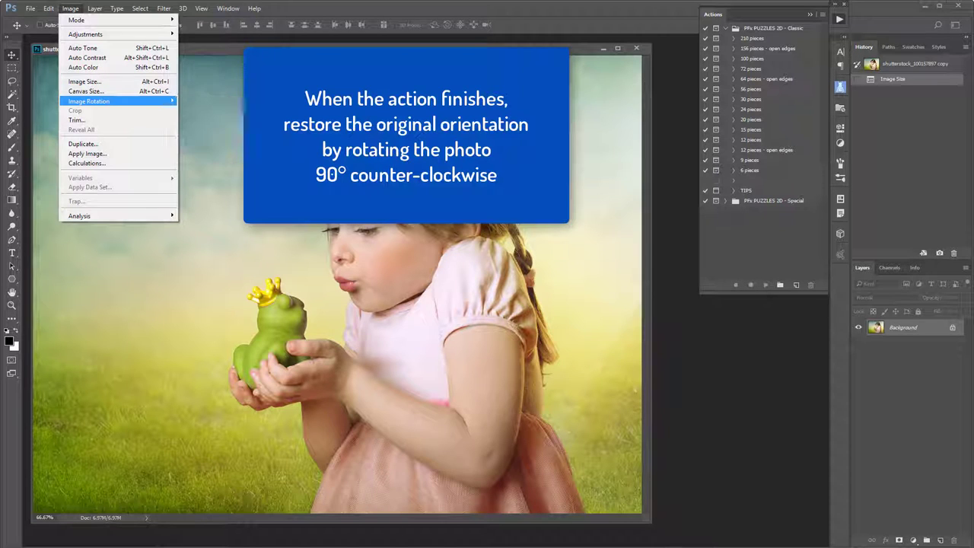
key("Escape")
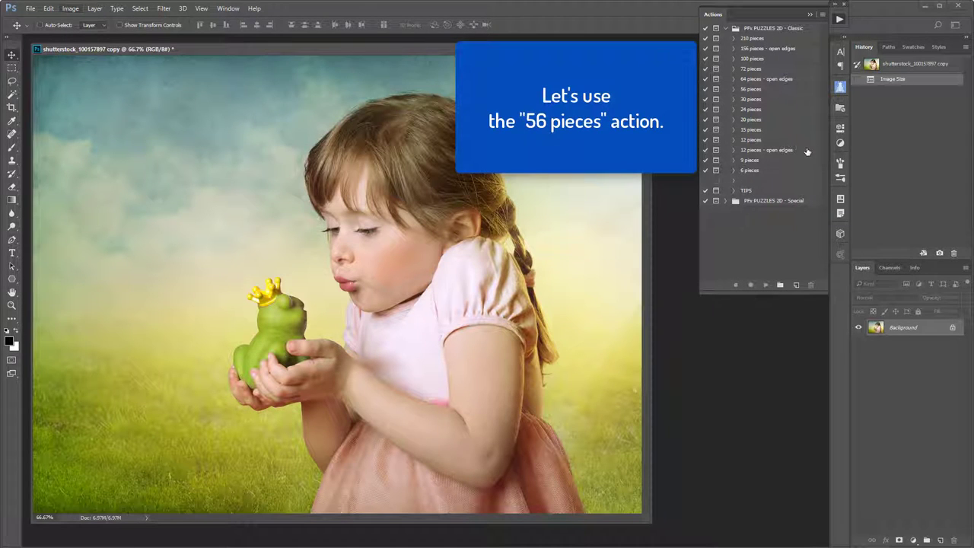
Play the 56 pieces action, continuing past both messages until Layer Style appears
left_click(755, 92)
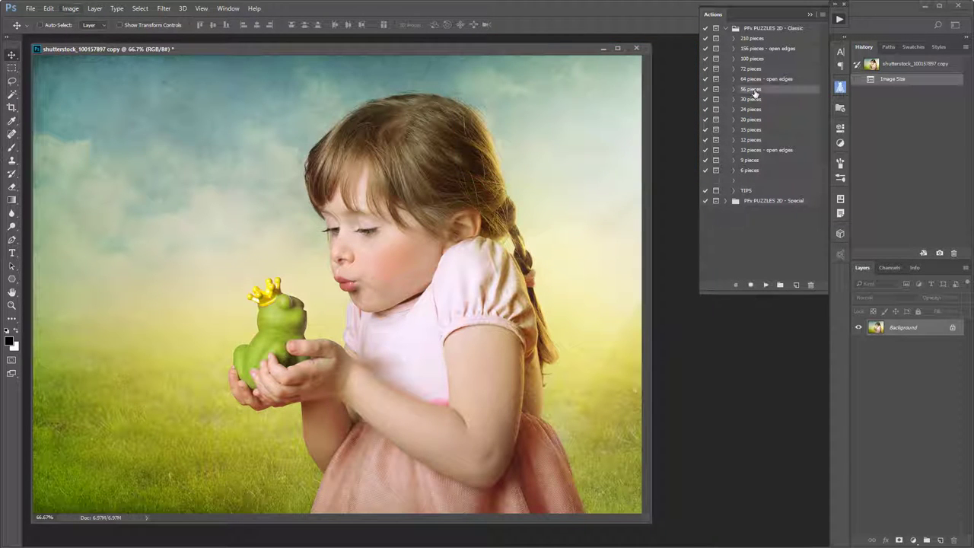
left_click(766, 285)
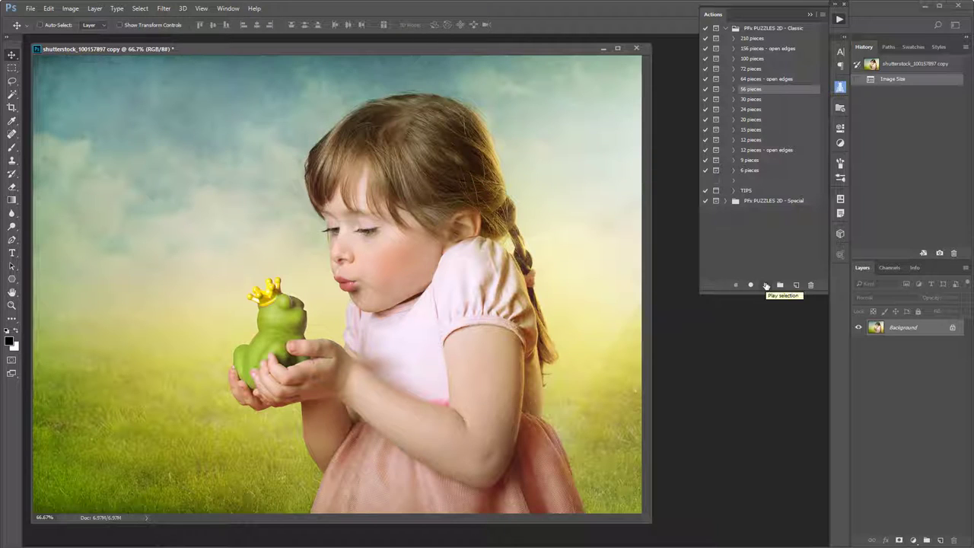
left_click(446, 223)
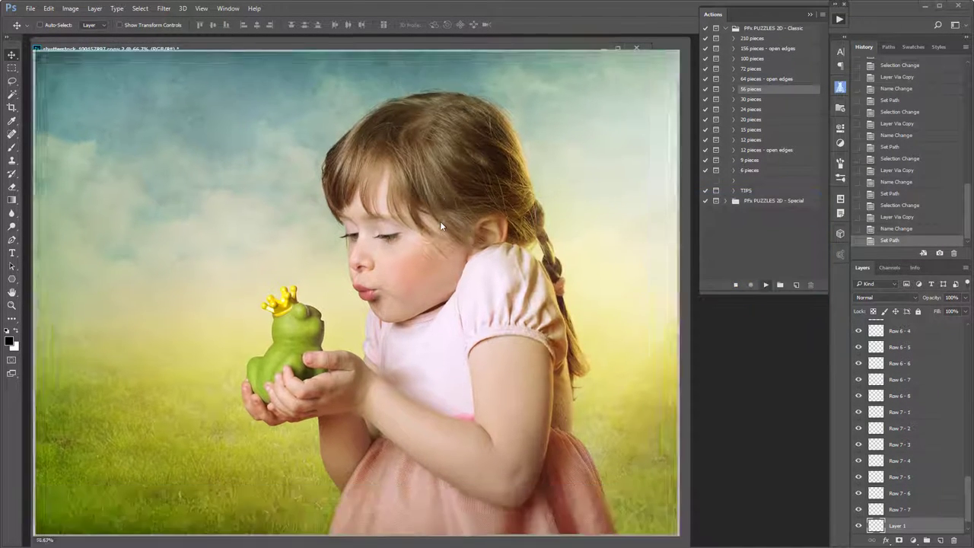
left_click(533, 256)
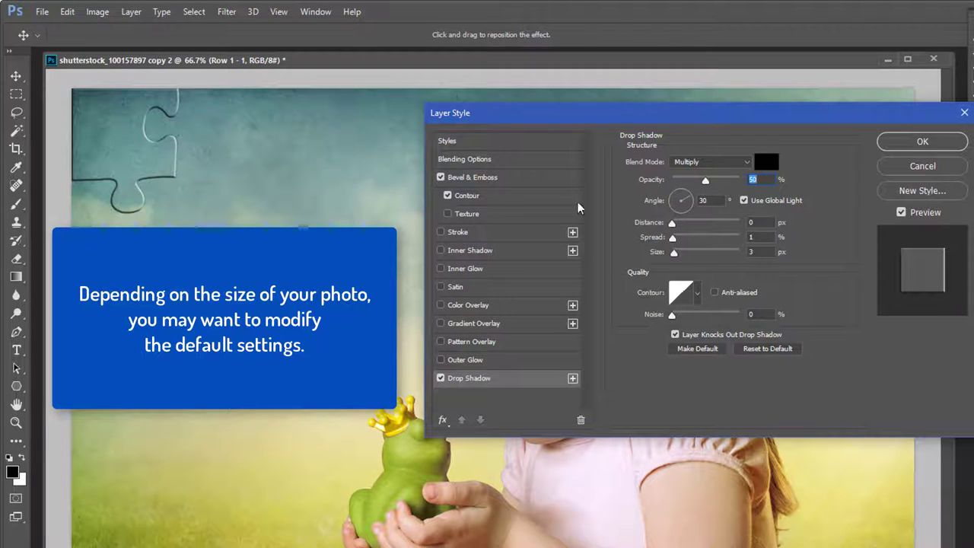
Give Row 1 - 1's Bevel & Emboss 100% depth and 3 px size, viewed at 100%
left_click(504, 176)
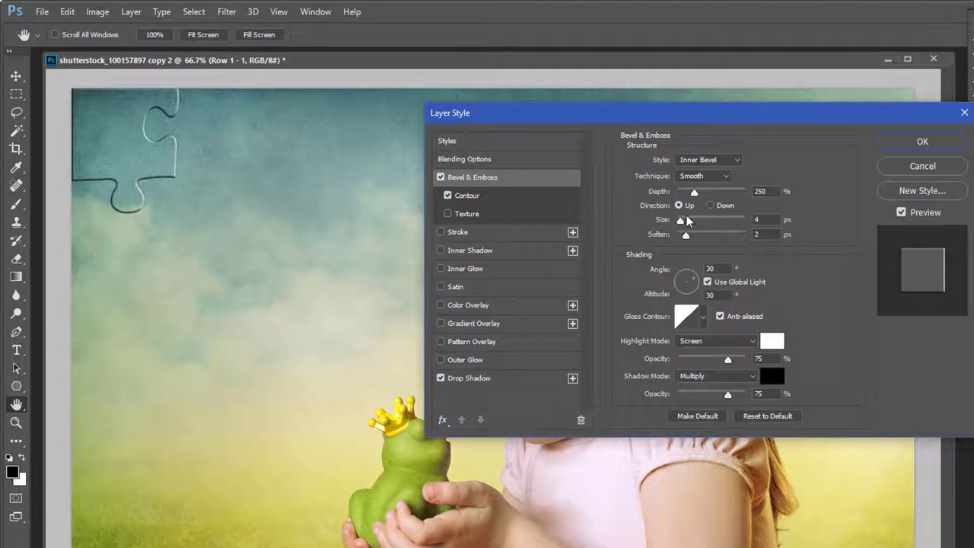
double_click(761, 192)
type("100")
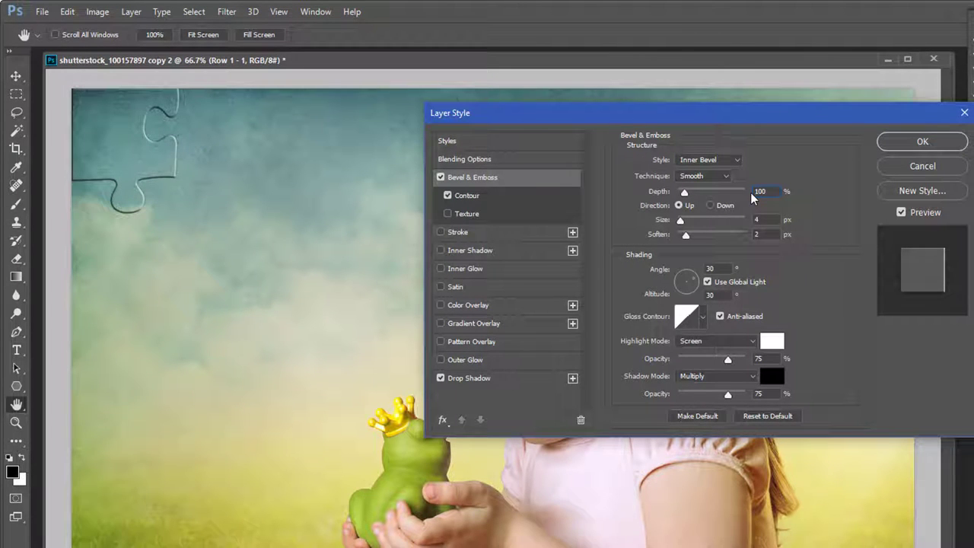
key("Tab")
type("3")
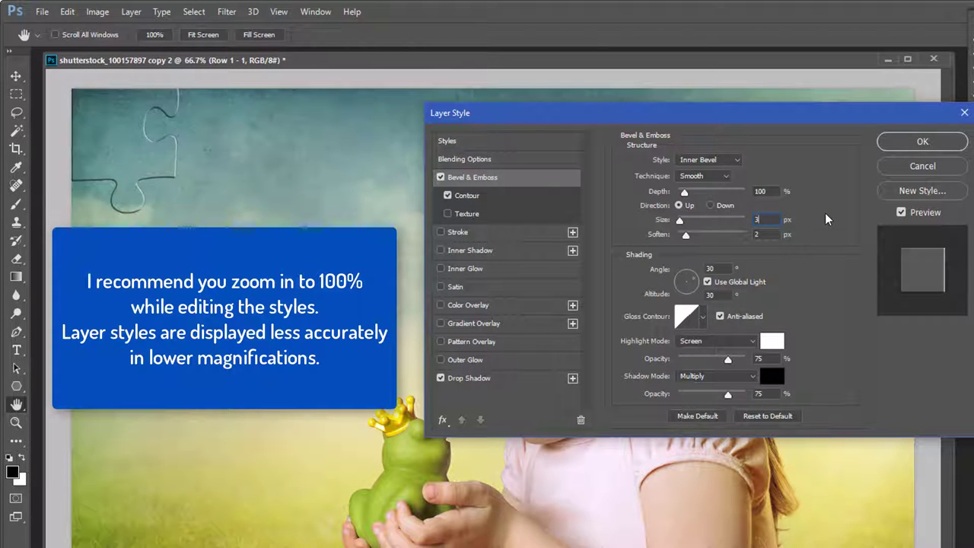
key("ctrl+1")
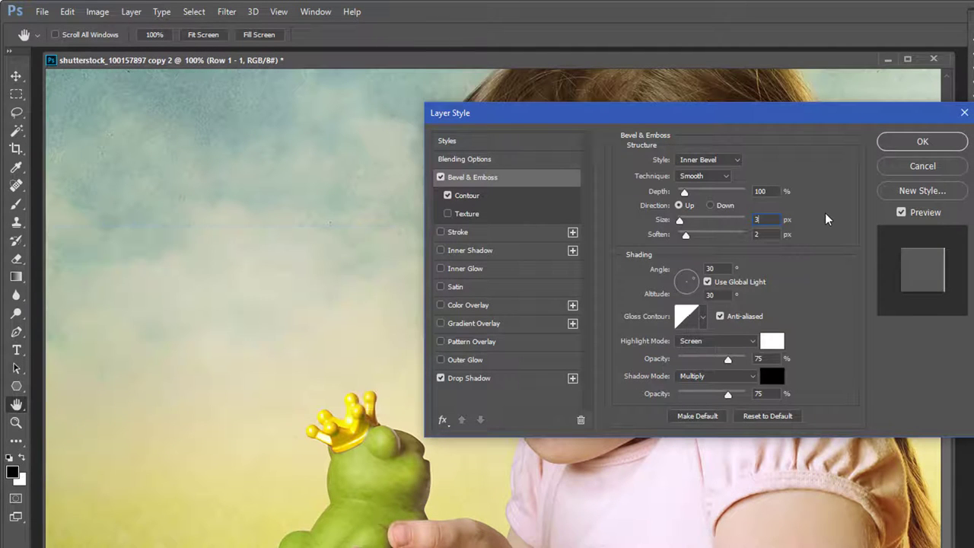
Try Pillow Emboss on the top-left piece, then keep the Inner Bevel style
left_click_drag(173, 201, 375, 320)
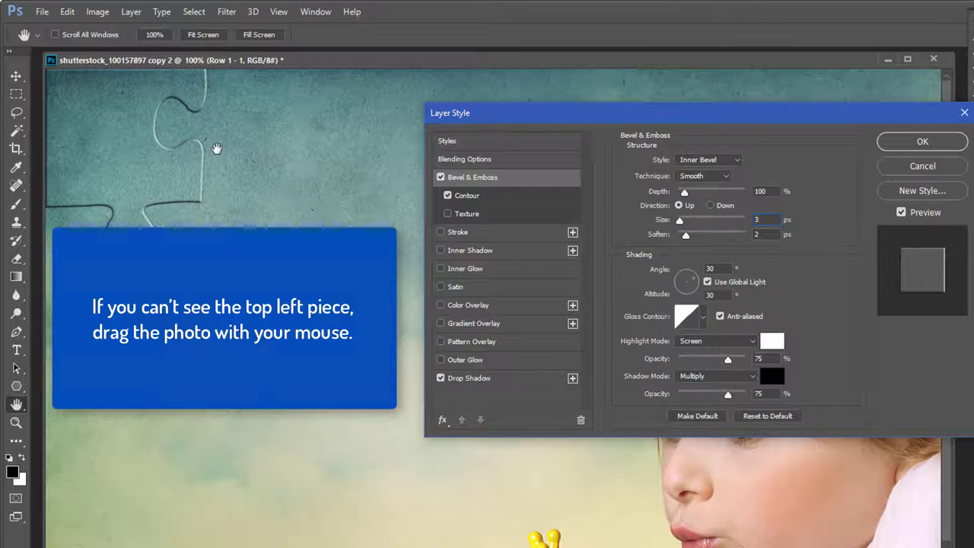
left_click(708, 160)
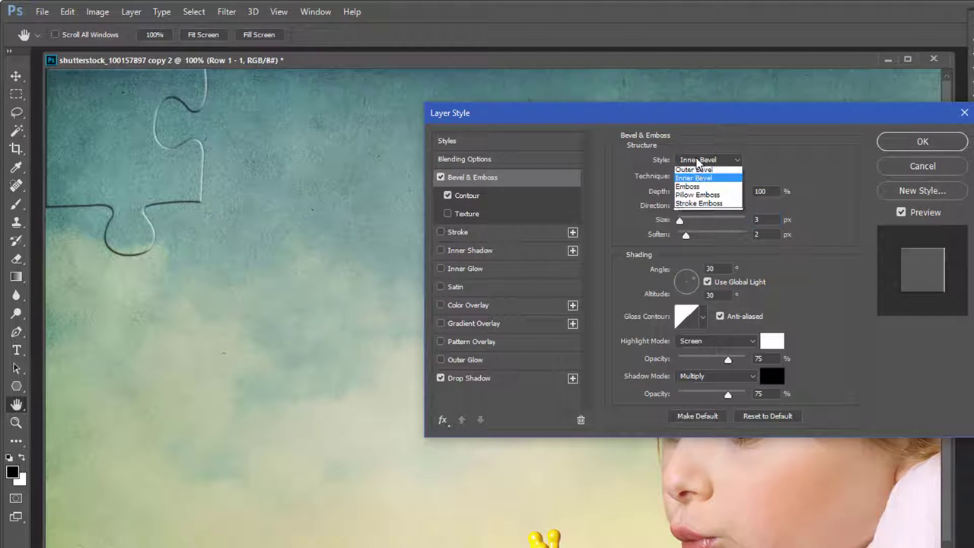
left_click(704, 191)
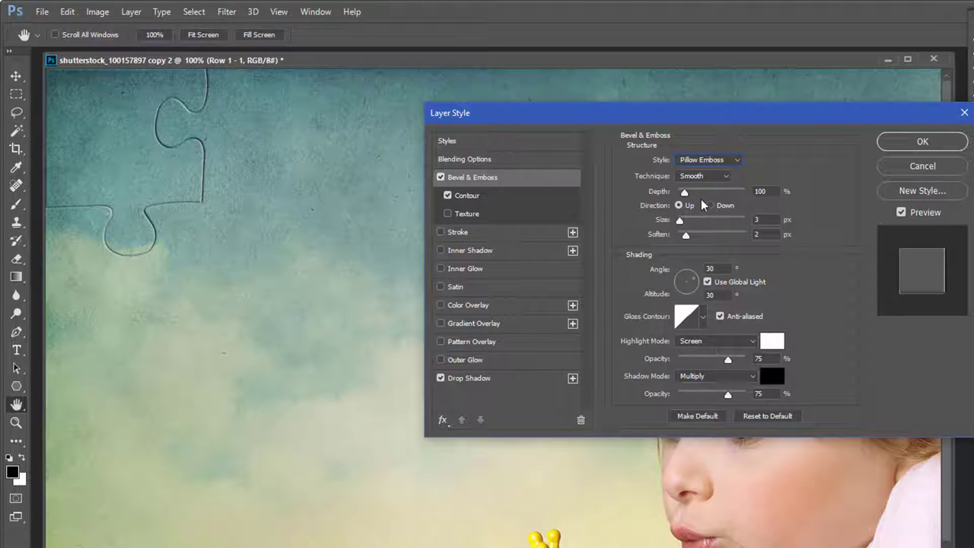
left_click(701, 160)
left_click(701, 181)
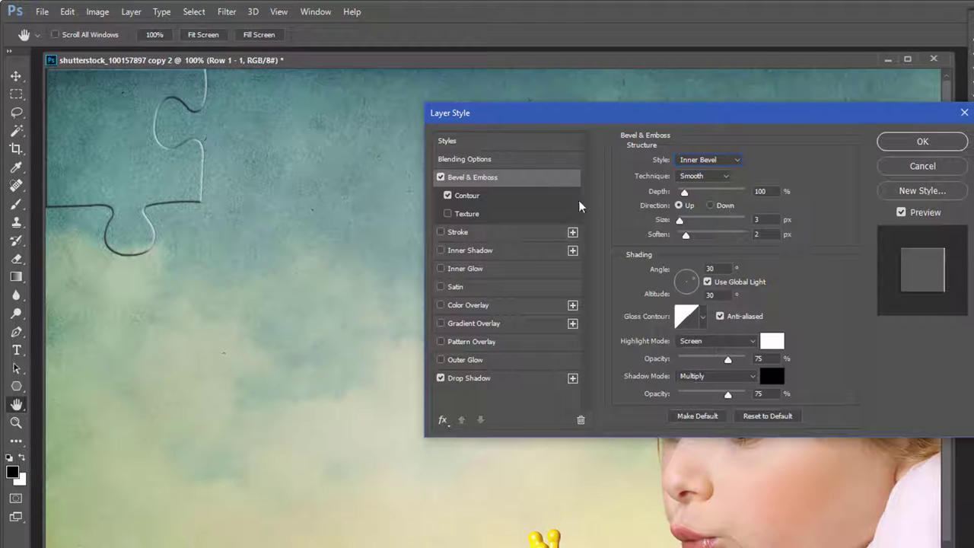
Set the drop shadow to 0% spread and 2 px size
left_click(526, 388)
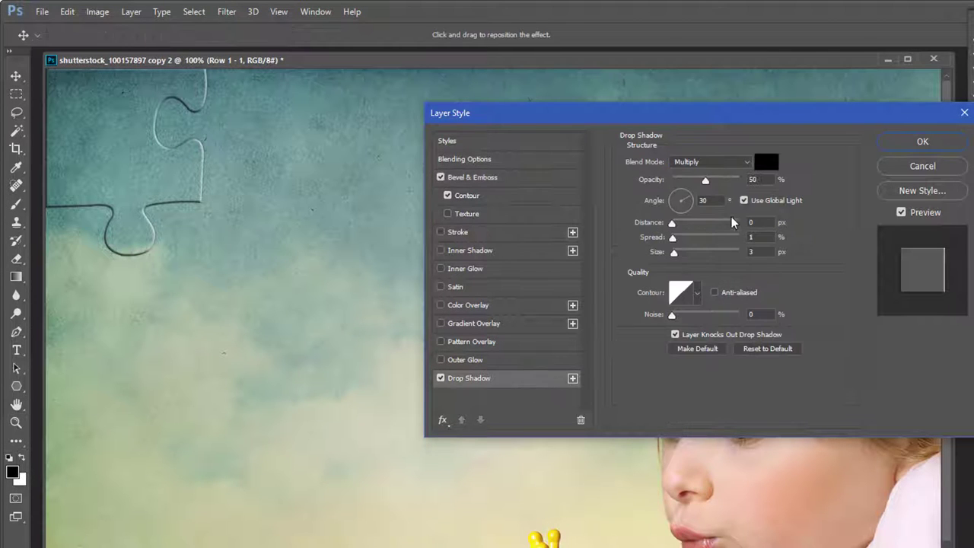
left_click(762, 239)
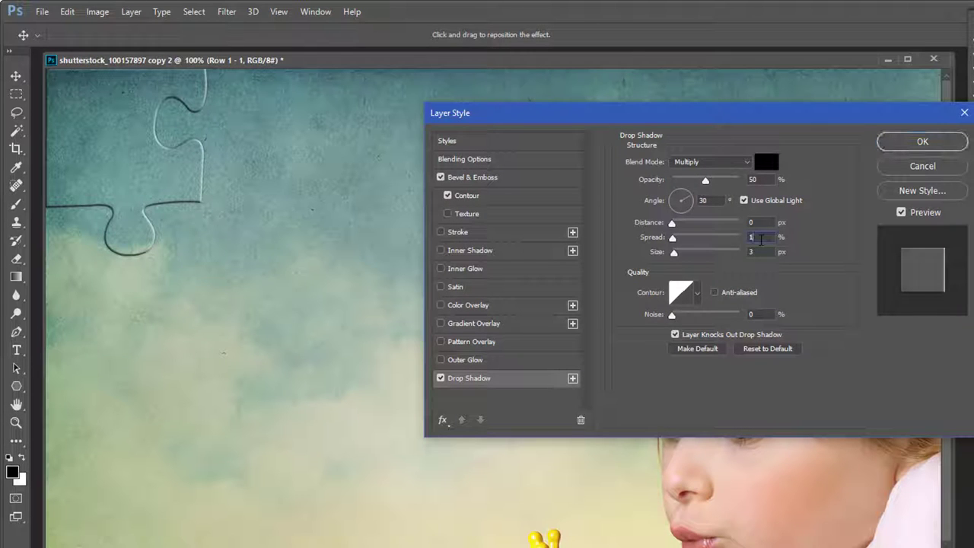
left_click(761, 252)
type("0")
left_click(557, 180)
Apply the layer style, dismiss the Ready message, and zoom out to view the whole puzzle
left_click(909, 144)
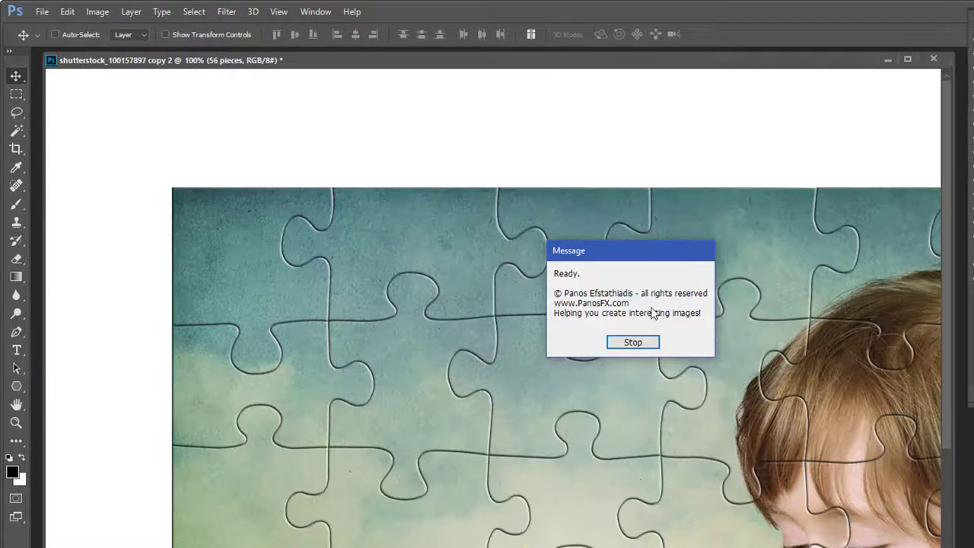
left_click(629, 343)
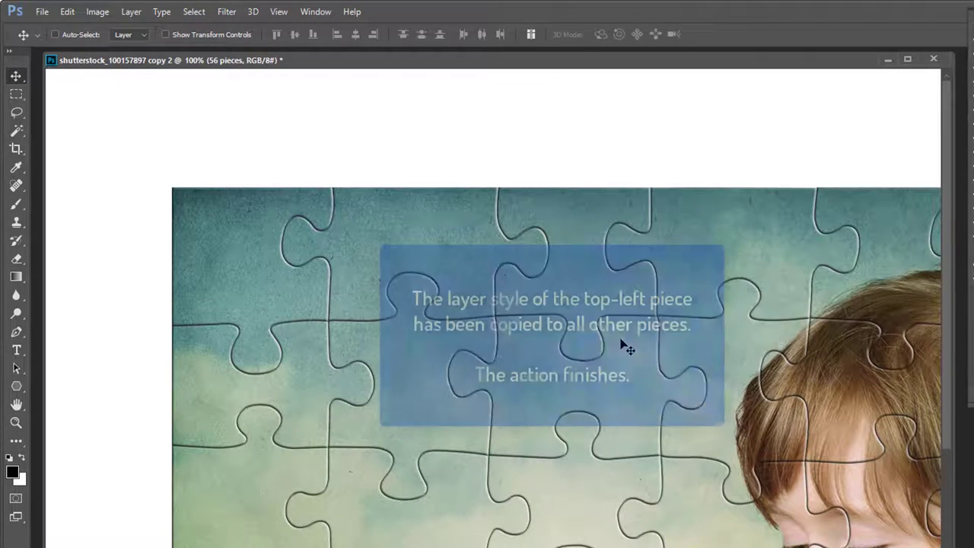
left_click_drag(628, 349, 475, 225)
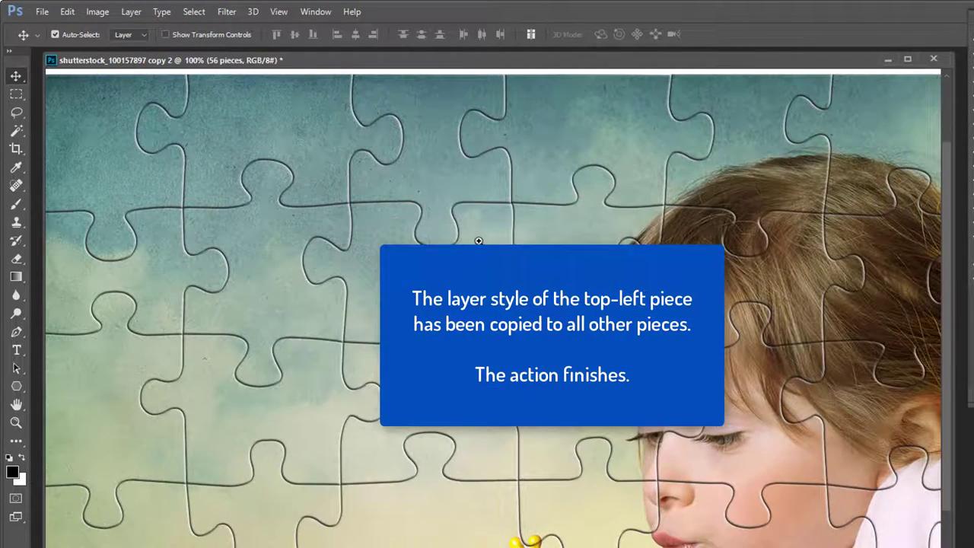
key("ctrl+minus")
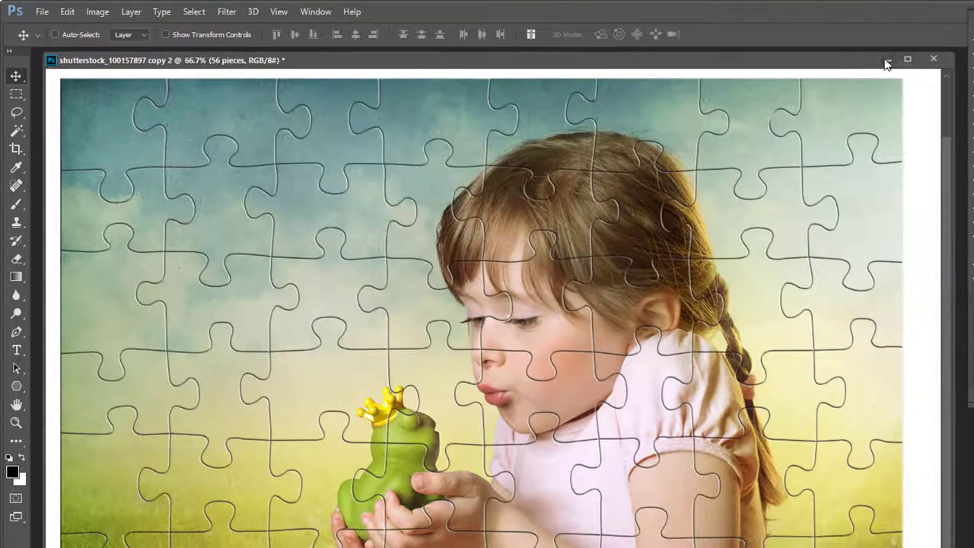
left_click_drag(864, 61, 860, 36)
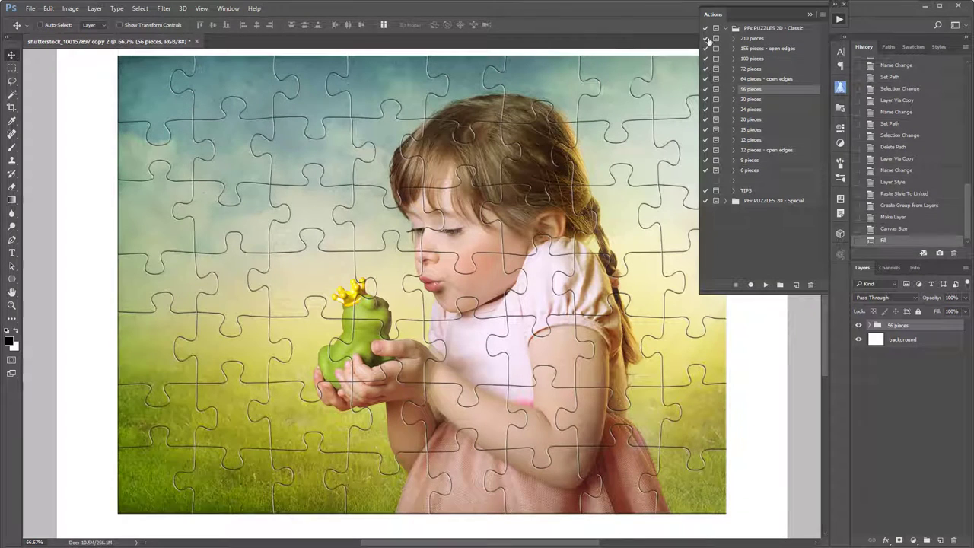
Close the puzzle action list and expand the 56 pieces group with piece effects collapsed
left_click(813, 16)
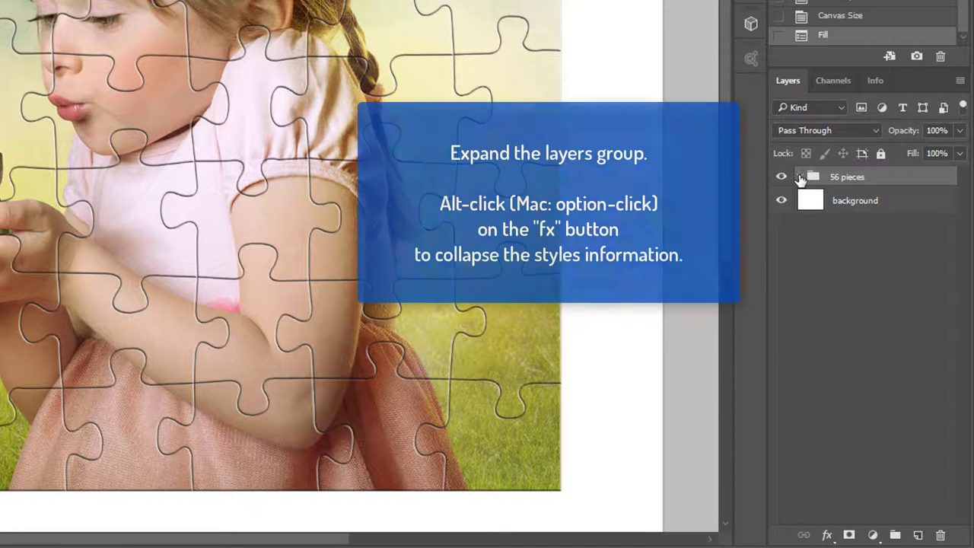
left_click(800, 176)
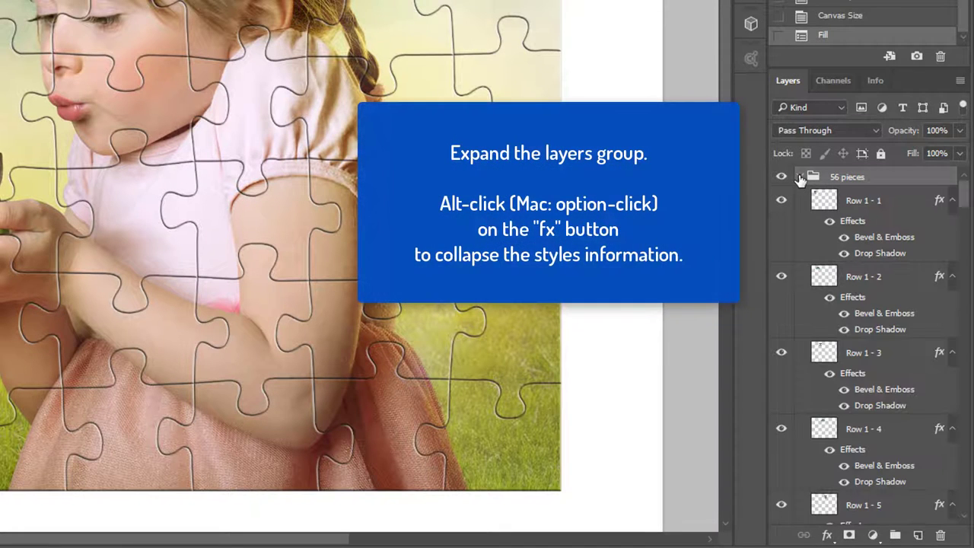
left_click(952, 201, "alt")
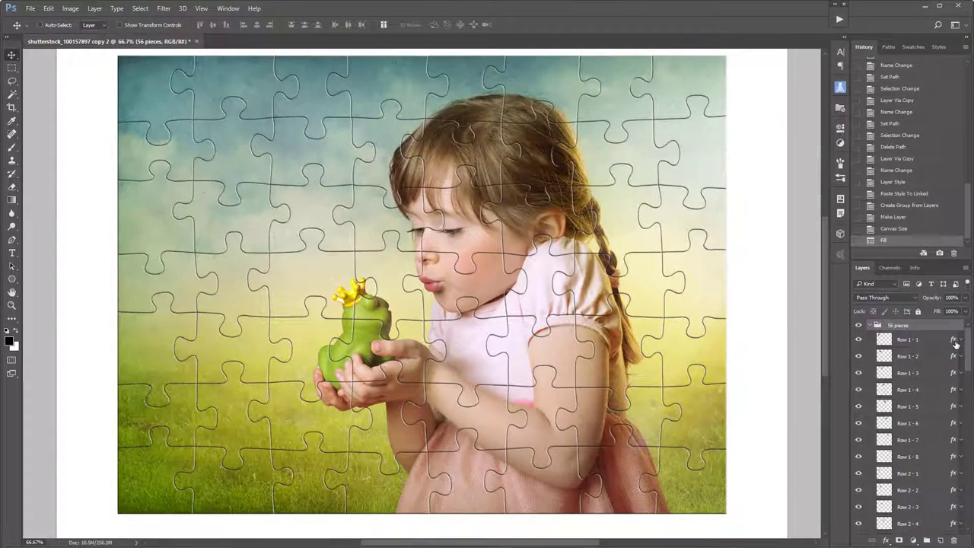
Move piece Row 1 - 1 up-left off the puzzle and tilt it about 13°
key("ctrl+minus")
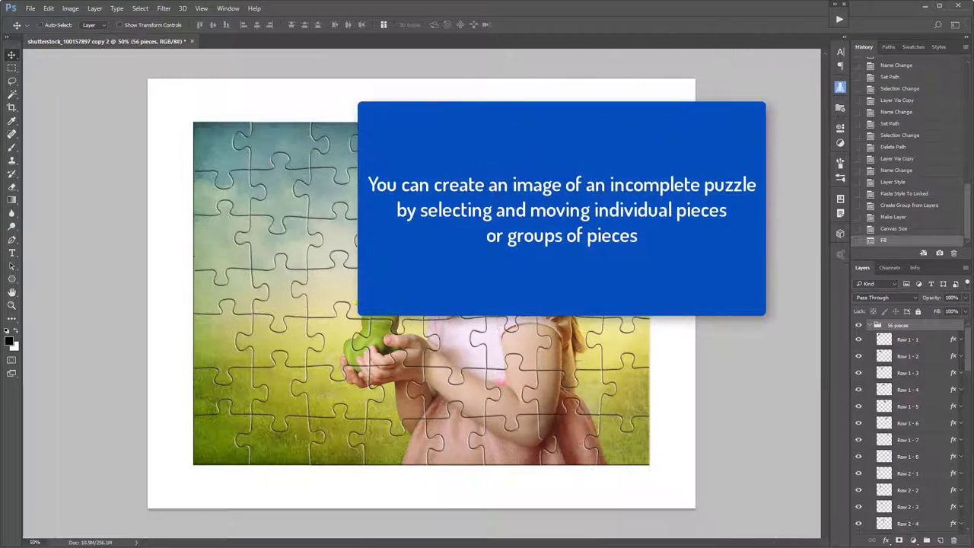
key("ctrl+minus")
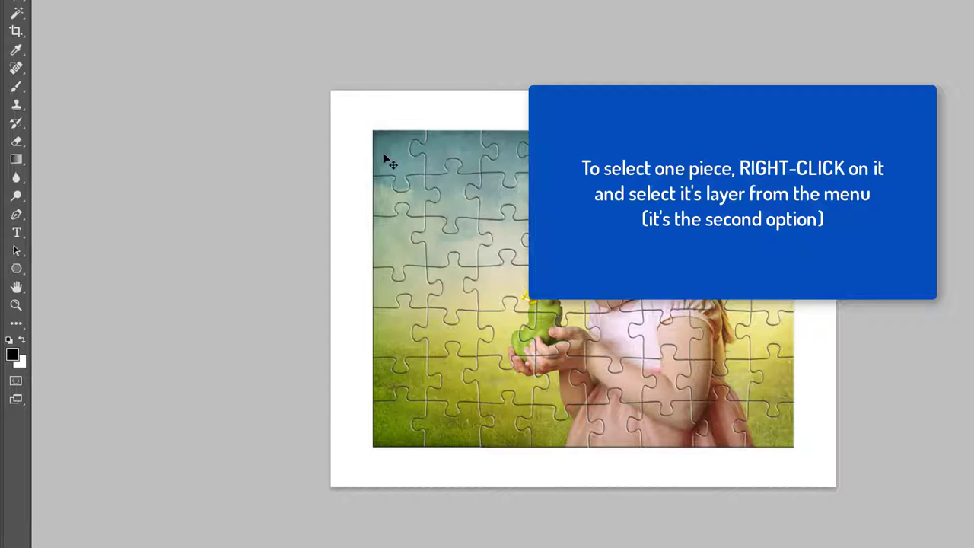
right_click(384, 155)
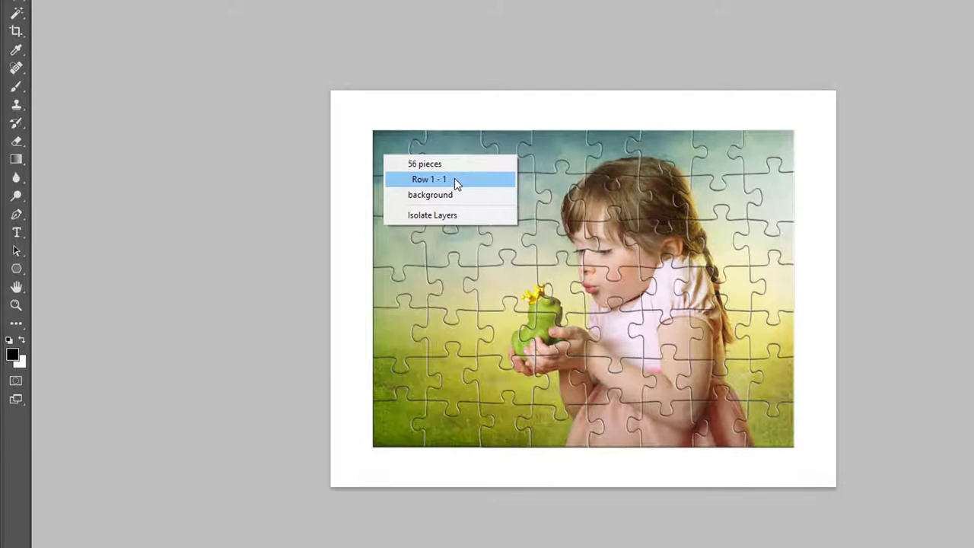
left_click(455, 178)
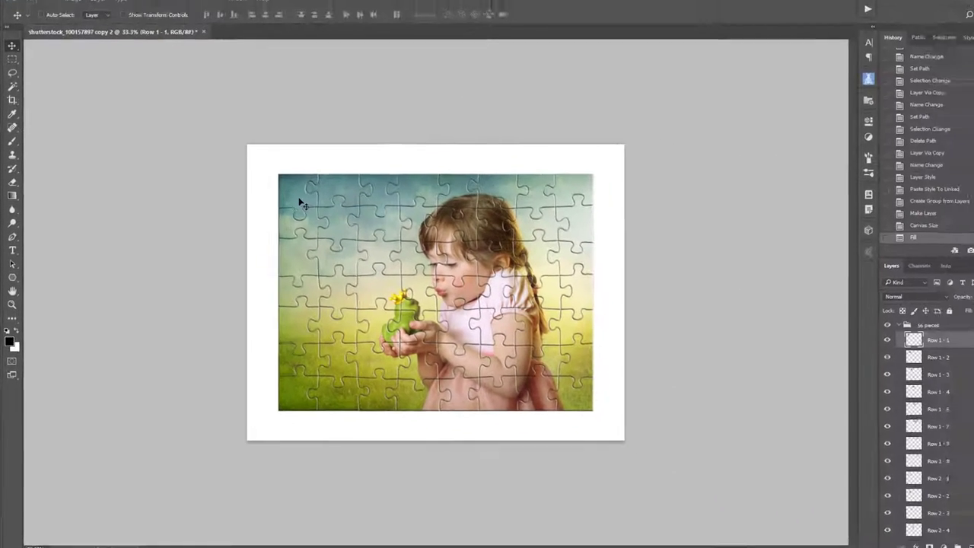
mouse_move(286, 201)
left_mouse_down()
mouse_move(264, 178)
mouse_move(305, 155)
left_mouse_up()
key("ctrl+t")
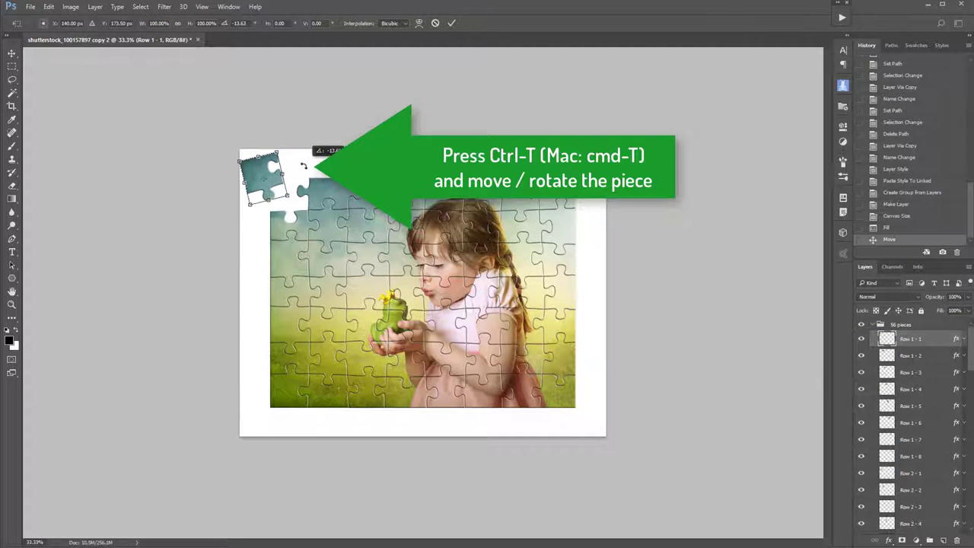
left_click_drag(303, 160, 305, 167)
key("Return")
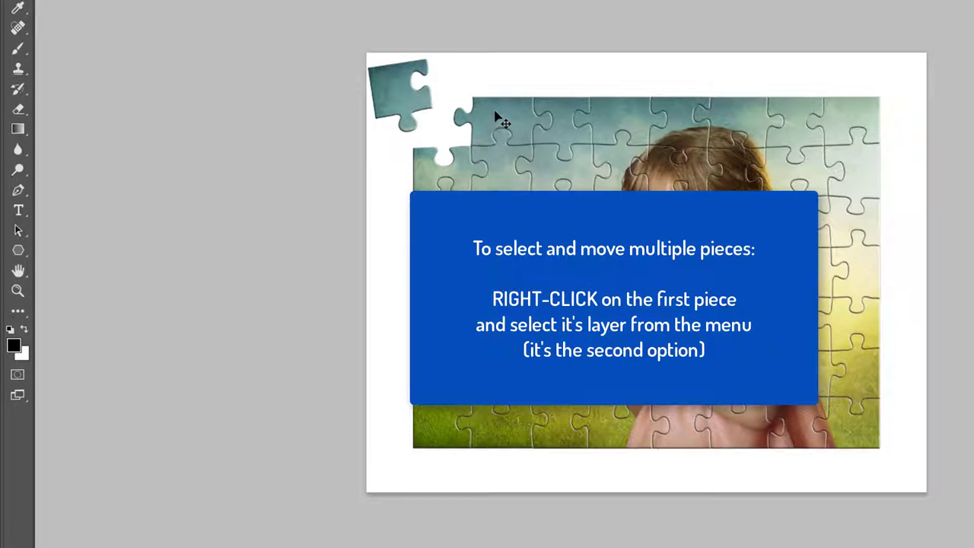
Move pieces Row 1 - 2 and Row 1 - 3 together up-left and tilt them slightly counter-clockwise
right_click(495, 114)
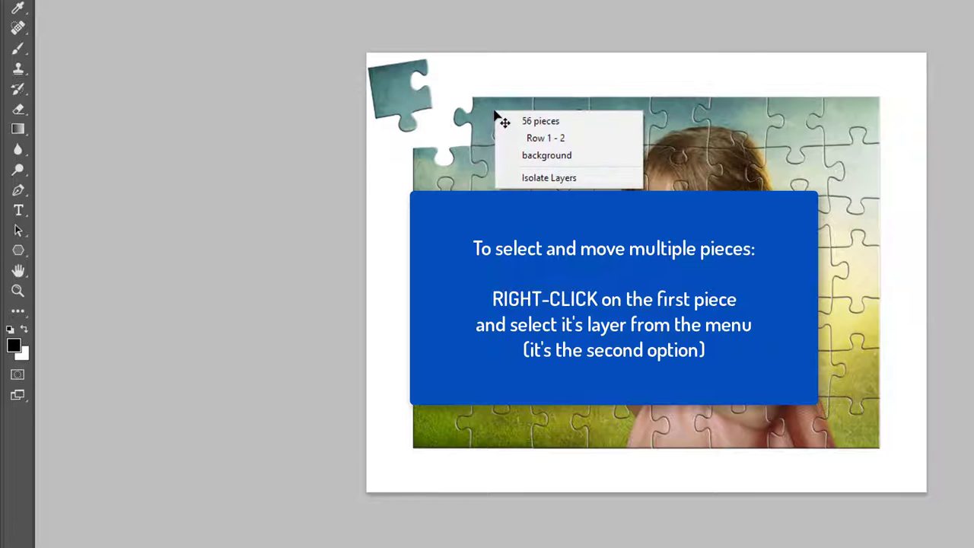
left_click(535, 138)
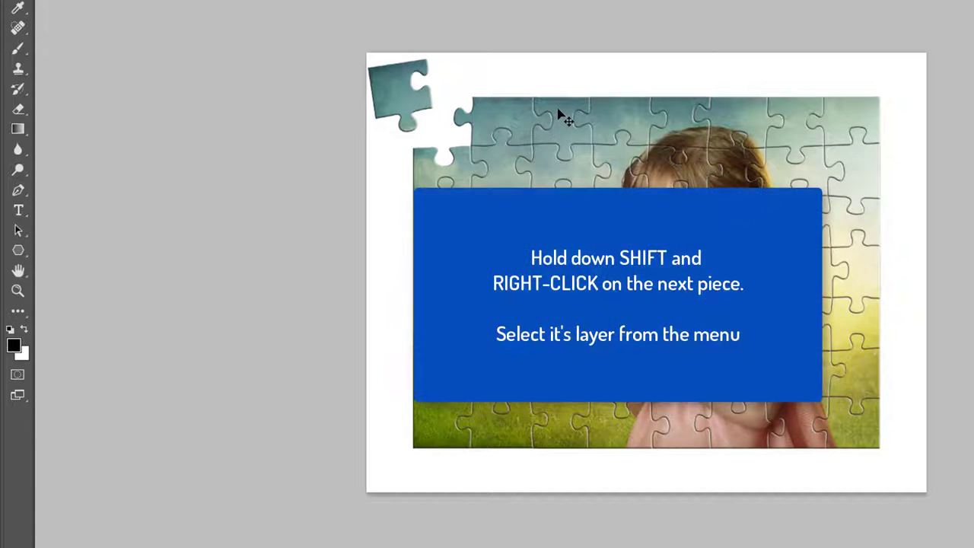
right_click(561, 113, "shift")
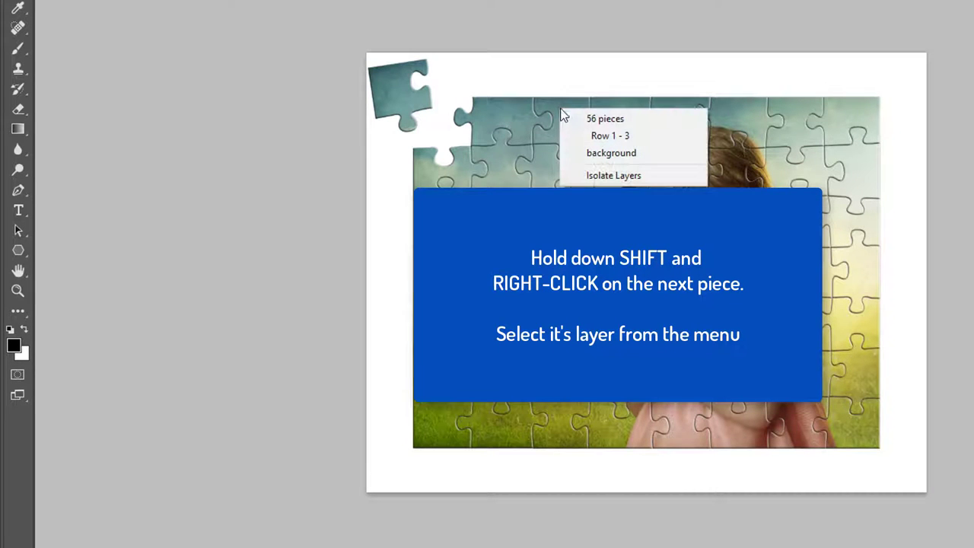
left_click(591, 133)
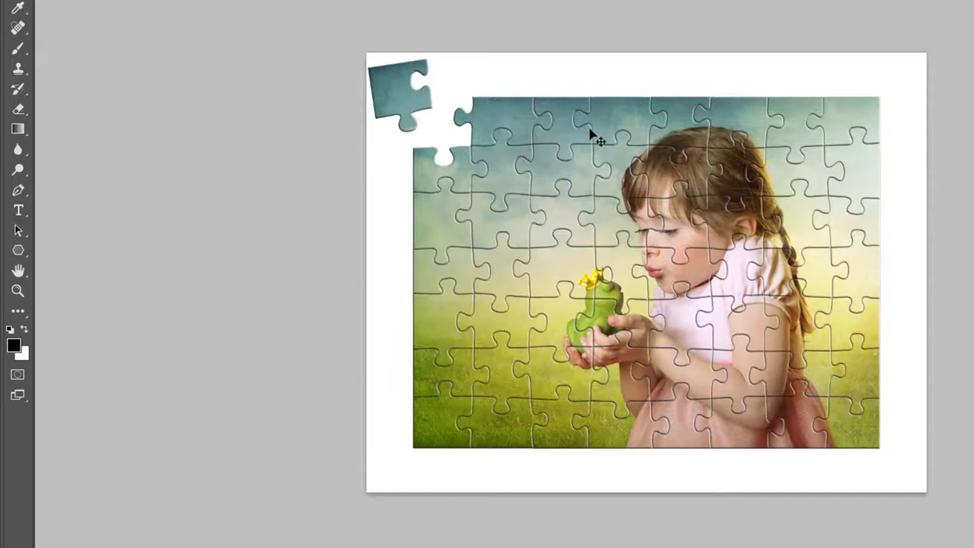
left_click_drag(567, 131, 550, 99)
key("ctrl+t")
left_click_drag(615, 118, 615, 99)
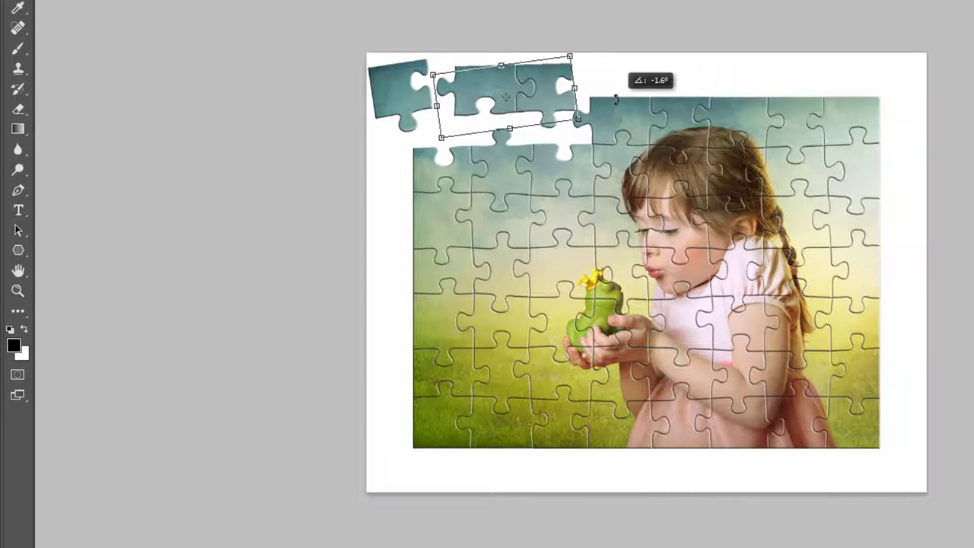
key("Return")
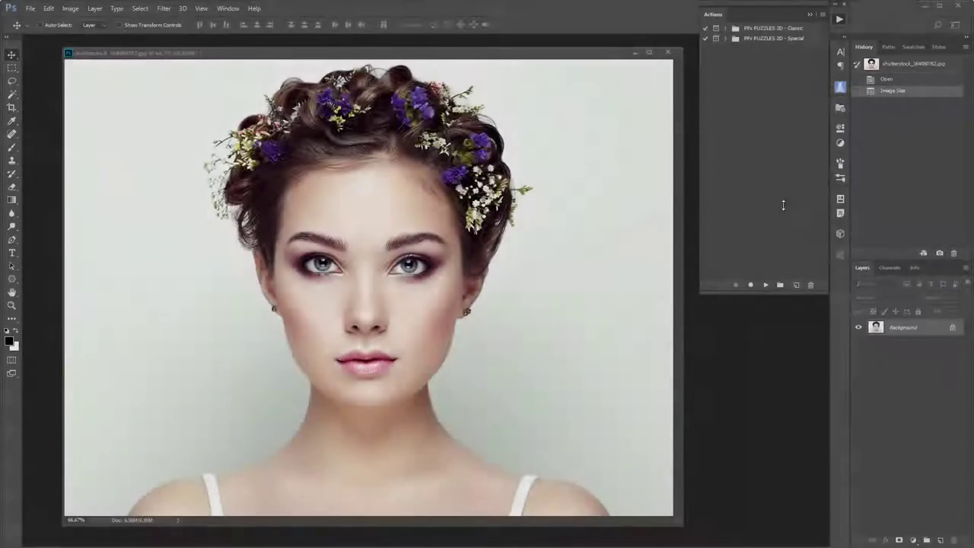
Play the Spiral 64 action from the PFx PUZZLES 2D - Special set
left_click(726, 38)
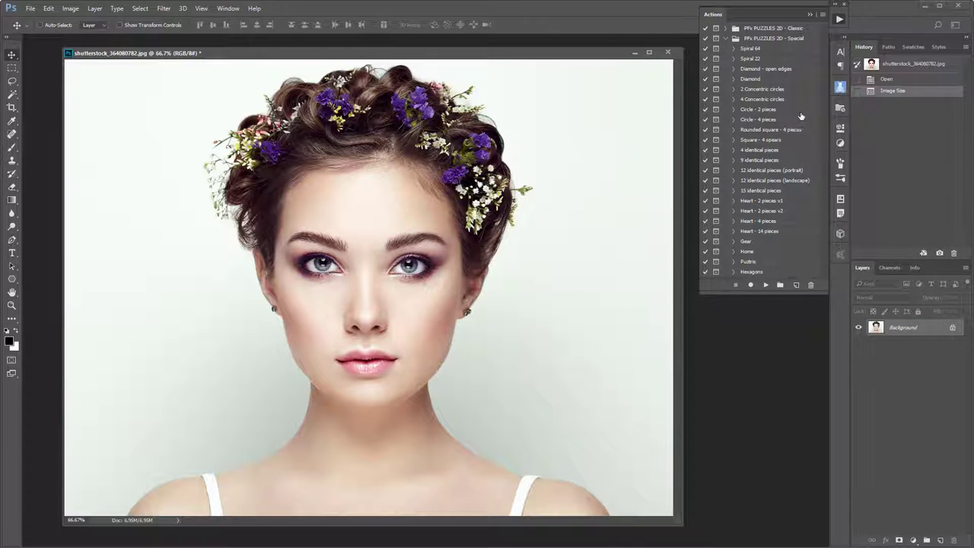
left_click(760, 50)
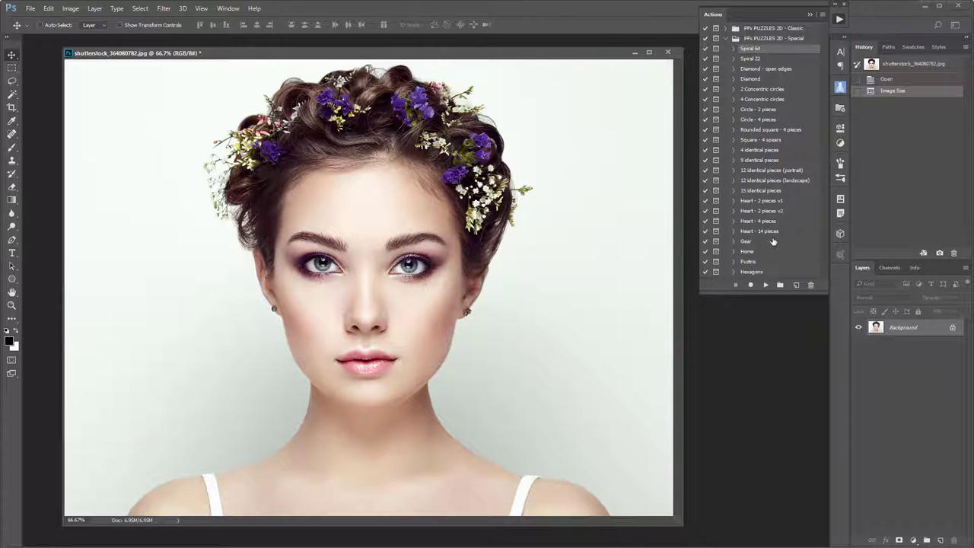
left_click(766, 286)
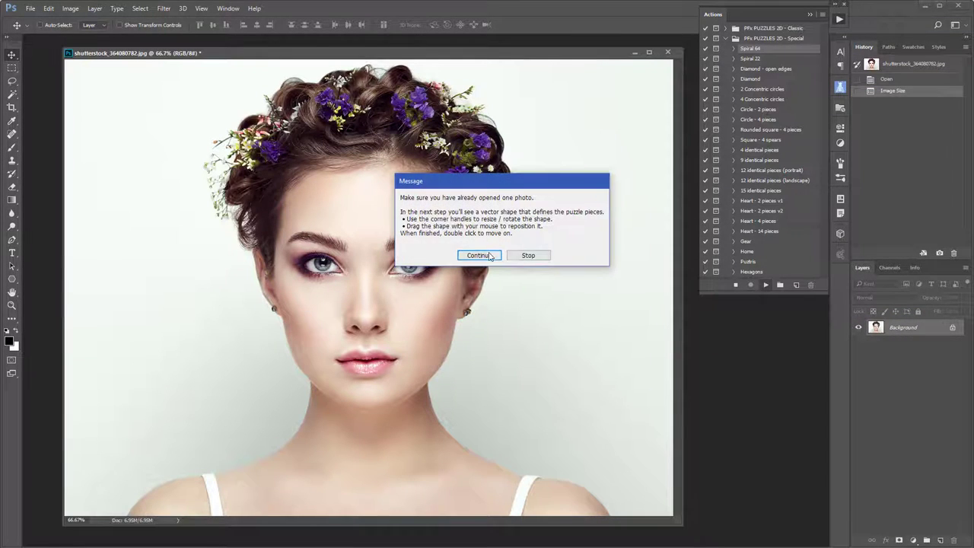
Scale the spiral outline to about 203% and centre it upright over the woman's face
left_click(489, 256)
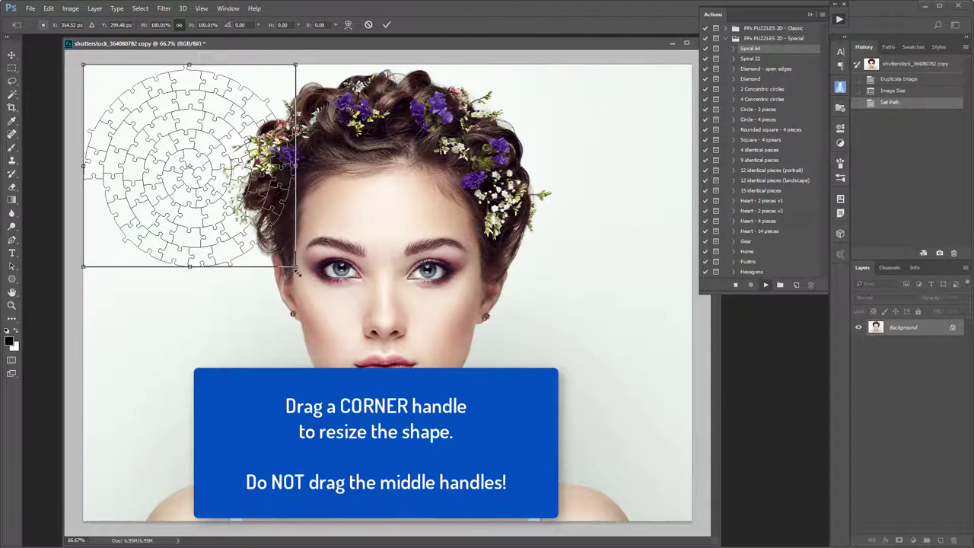
mouse_move(297, 268)
left_mouse_down()
mouse_move(542, 500)
mouse_move(466, 436)
mouse_move(511, 483)
left_mouse_up()
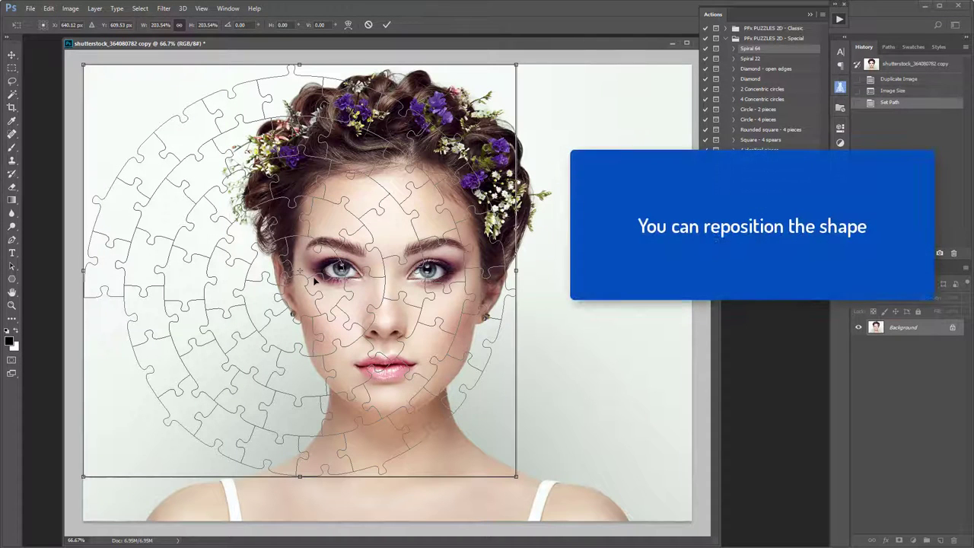
mouse_move(314, 282)
left_mouse_down()
mouse_move(416, 283)
mouse_move(393, 281)
left_mouse_up()
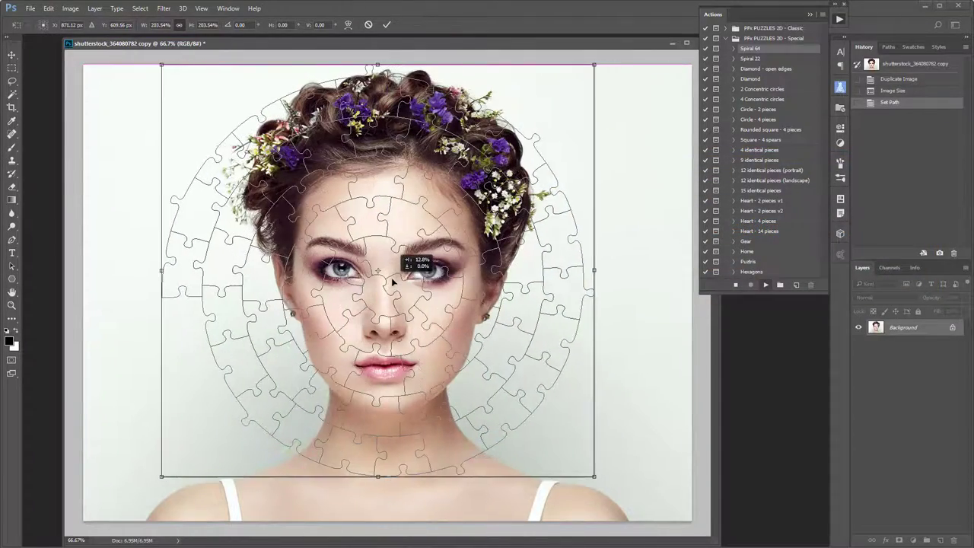
mouse_move(613, 498)
left_mouse_down()
mouse_move(652, 440)
mouse_move(678, 327)
mouse_move(572, 474)
mouse_move(642, 408)
mouse_move(637, 372)
left_mouse_up()
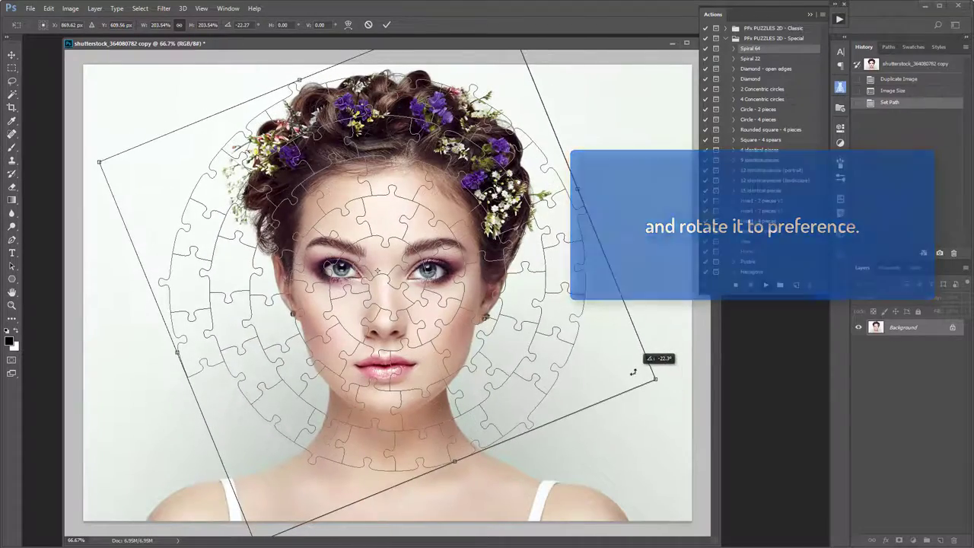
key("ctrl+z")
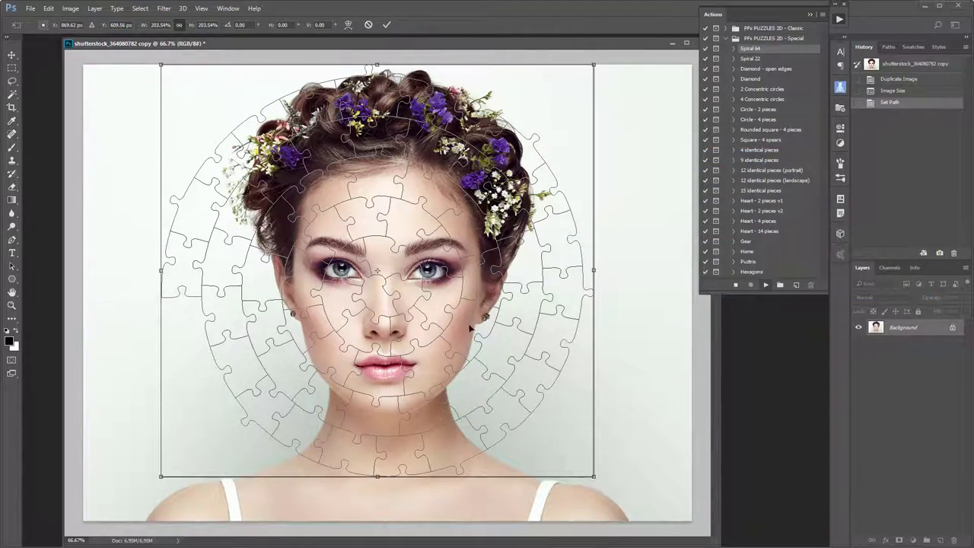
left_click_drag(472, 328, 473, 329)
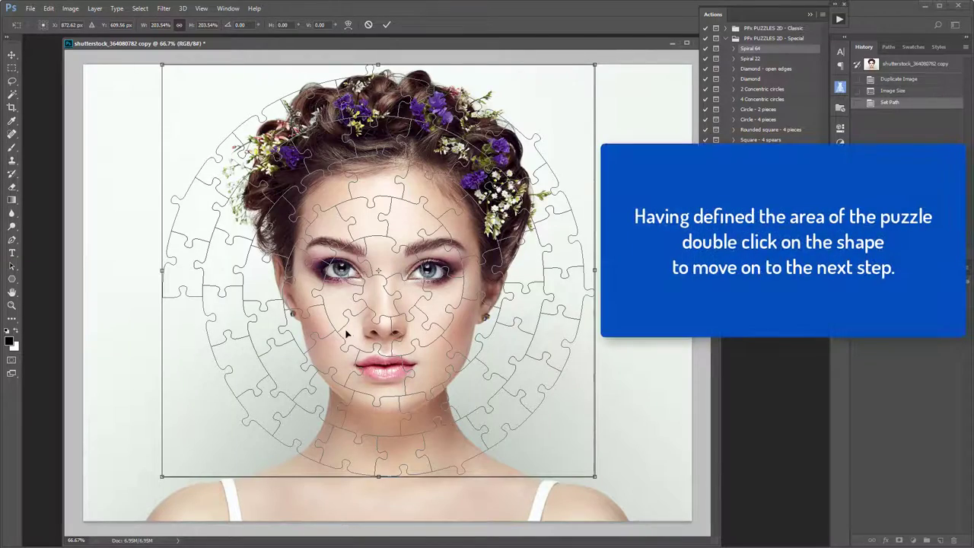
Commit the outline so the Spiral 64 action builds the puzzle, then continue to the central piece's Layer Style
double_click(370, 218)
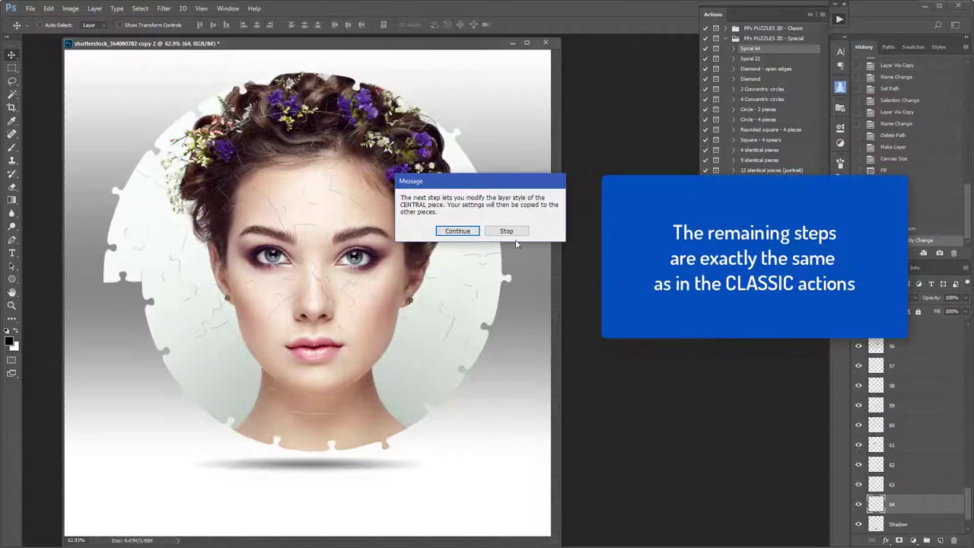
left_click(457, 231)
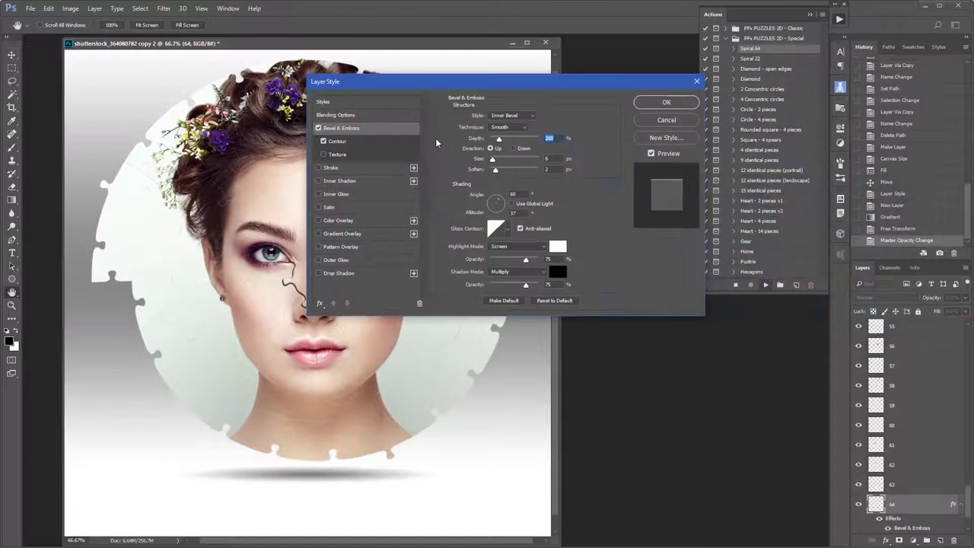
Give the central piece's Bevel & Emboss a depth of 70 and size 3, and apply it
left_click_drag(437, 88, 514, 96)
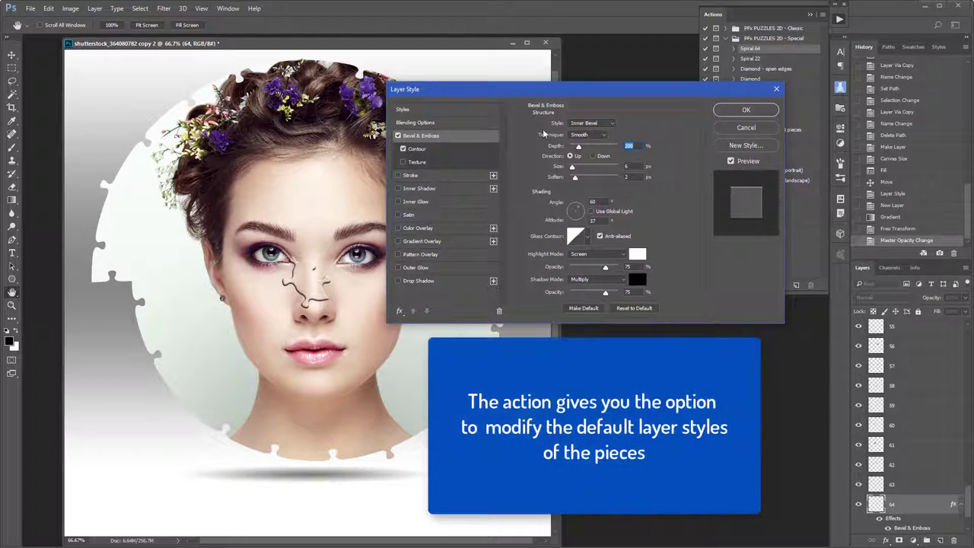
key("ctrl+plus")
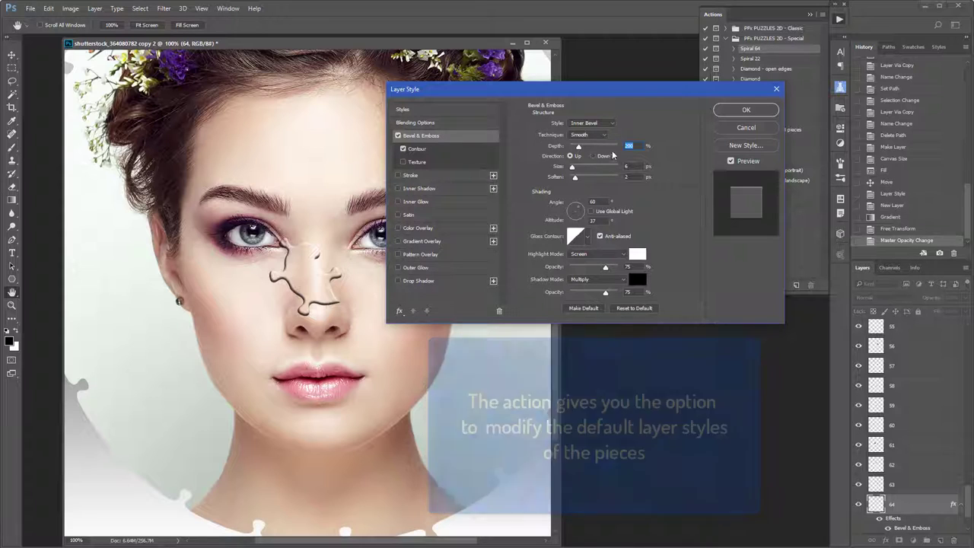
type("70")
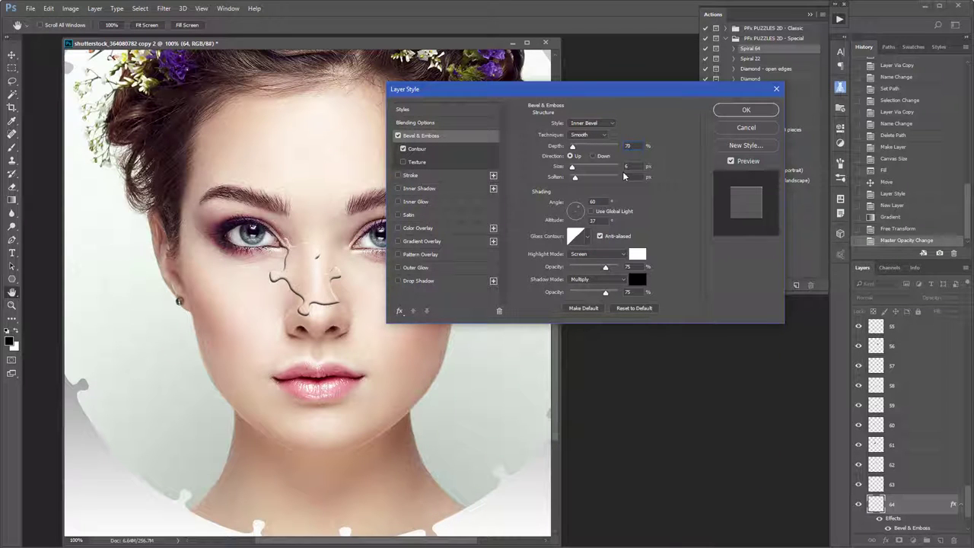
type("3")
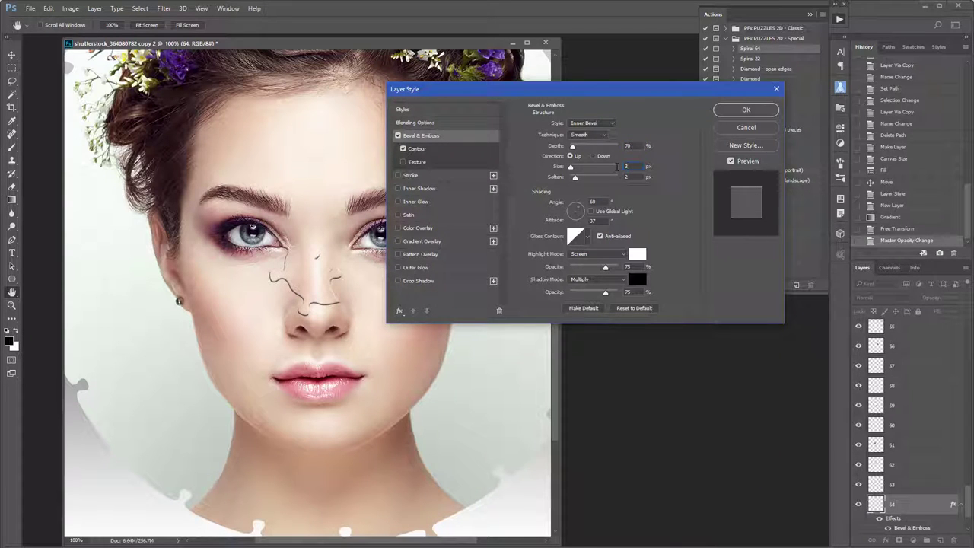
left_click(727, 114)
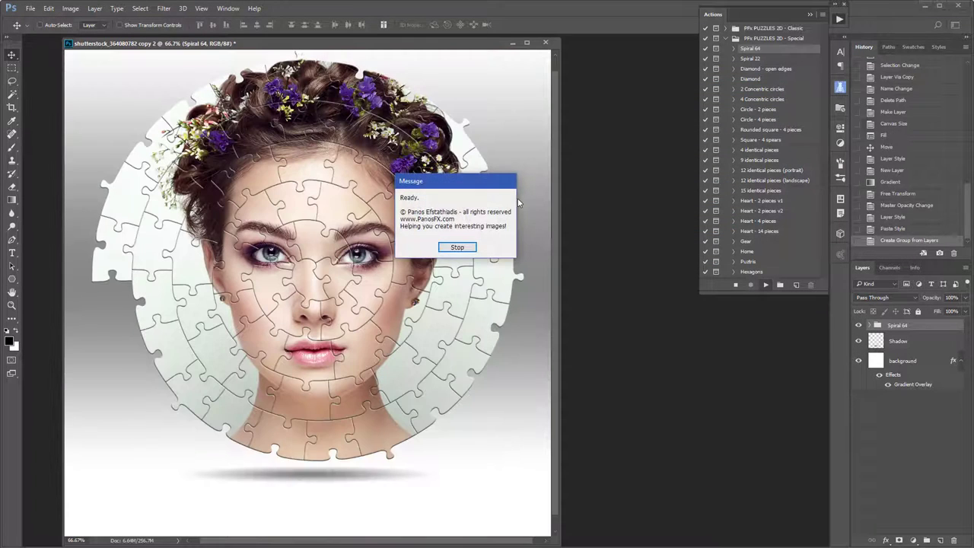
Dismiss the Ready message and zoom in to inspect the finished spiral puzzle
left_click(457, 248)
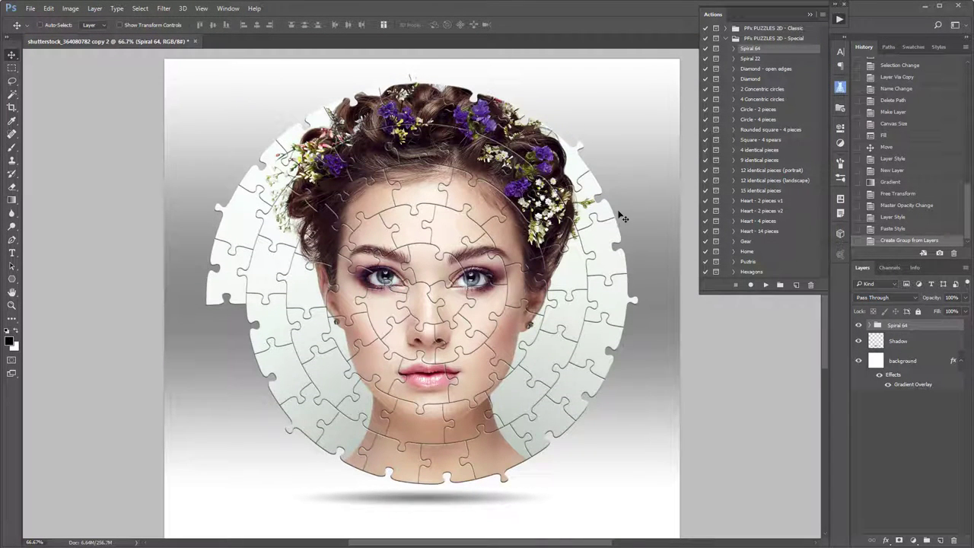
scroll(608, 208, "up", 1)
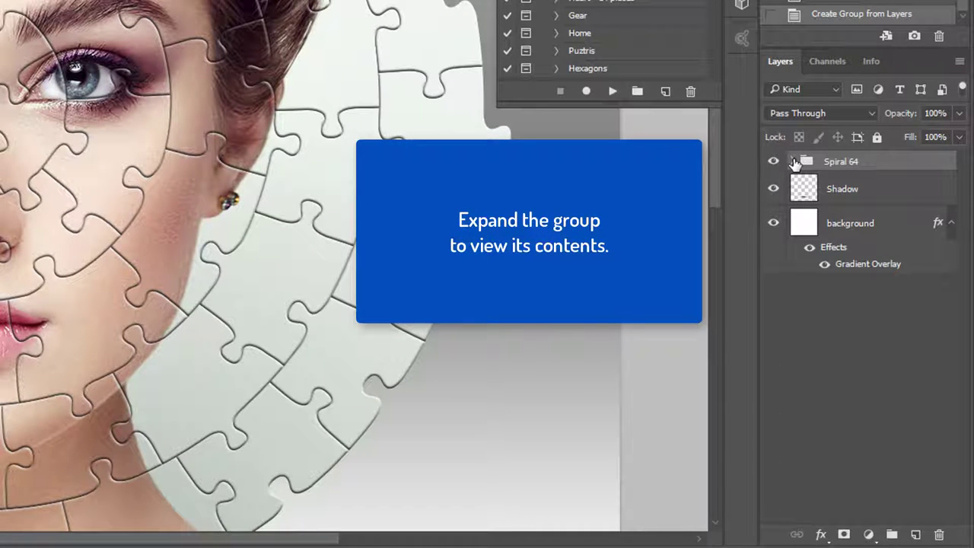
left_click(794, 163)
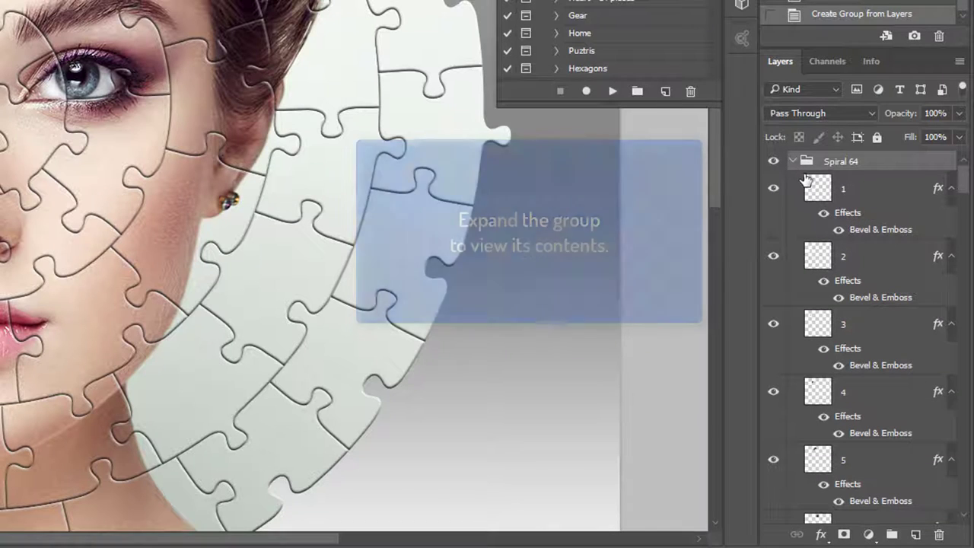
left_click(951, 189, "alt")
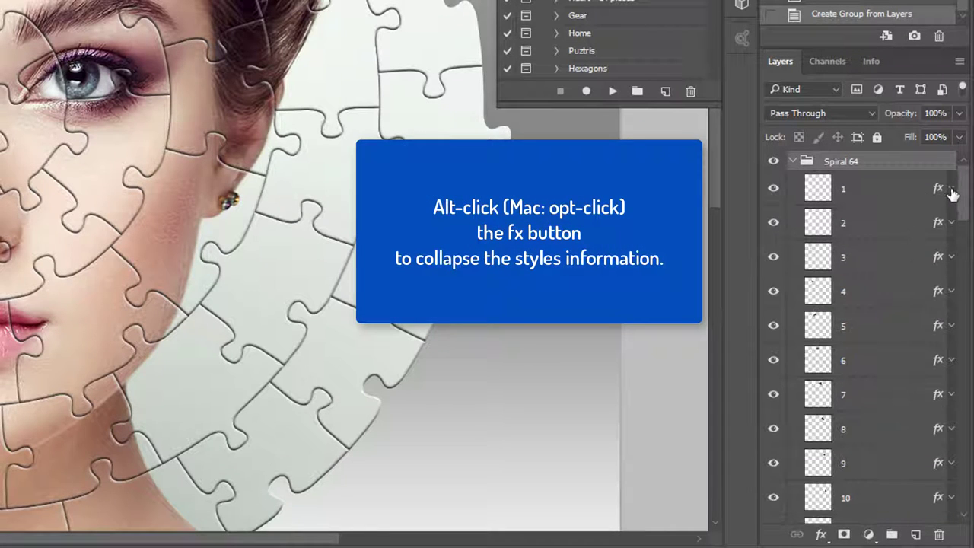
scroll(935, 219, "down", 3)
scroll(931, 224, "down", 4)
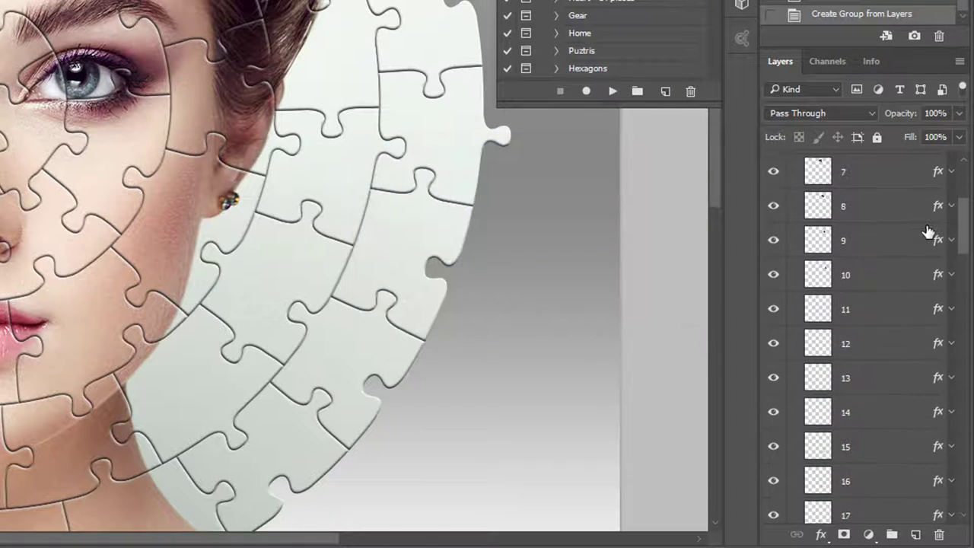
scroll(928, 234, "down", 4)
scroll(927, 238, "down", 5)
scroll(931, 244, "down", 5)
scroll(934, 249, "down", 5)
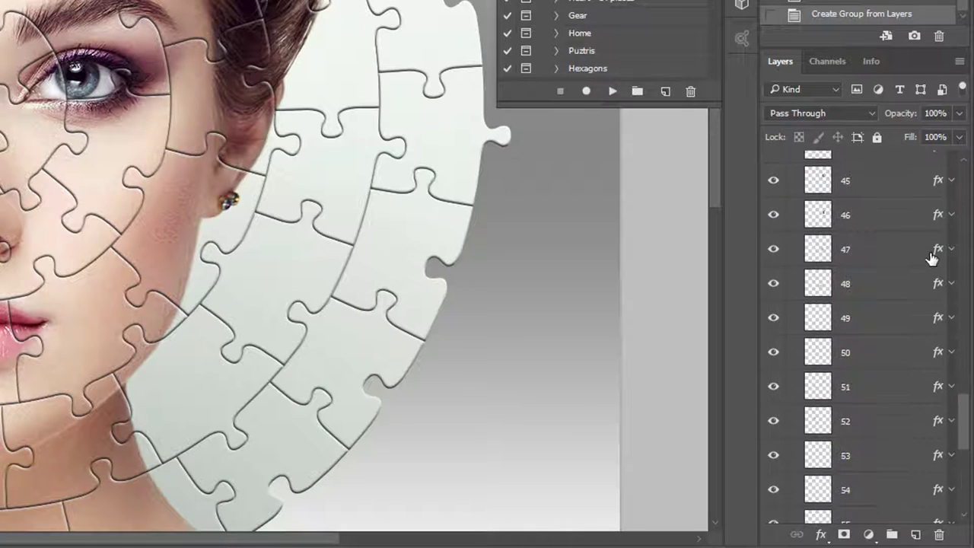
scroll(936, 255, "down", 5)
left_click_drag(964, 478, 961, 186)
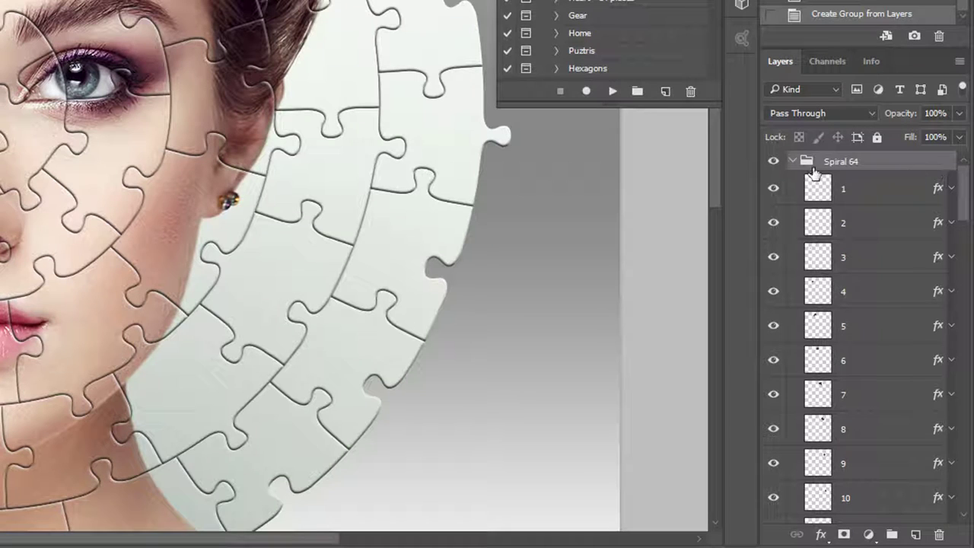
left_click(793, 162)
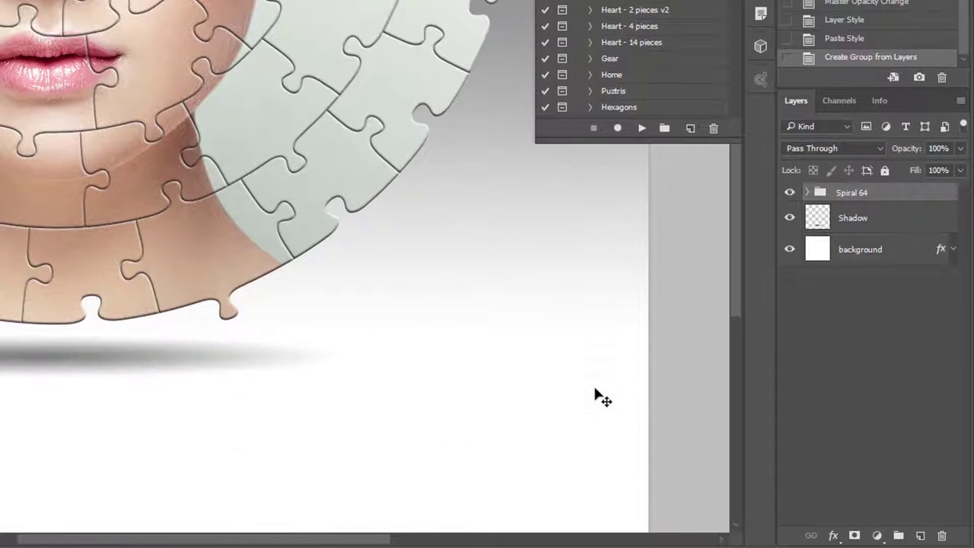
Stretch the Shadow layer wider, flatten it to about 81% height, and raise its opacity to 54%
scroll(602, 397, "down", 1)
left_click(859, 218)
left_click(789, 217)
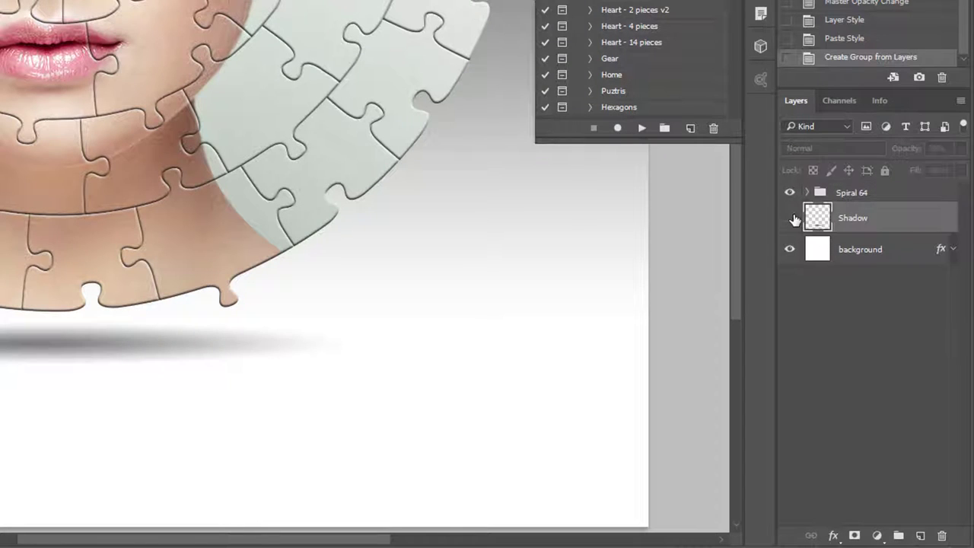
left_click(790, 219)
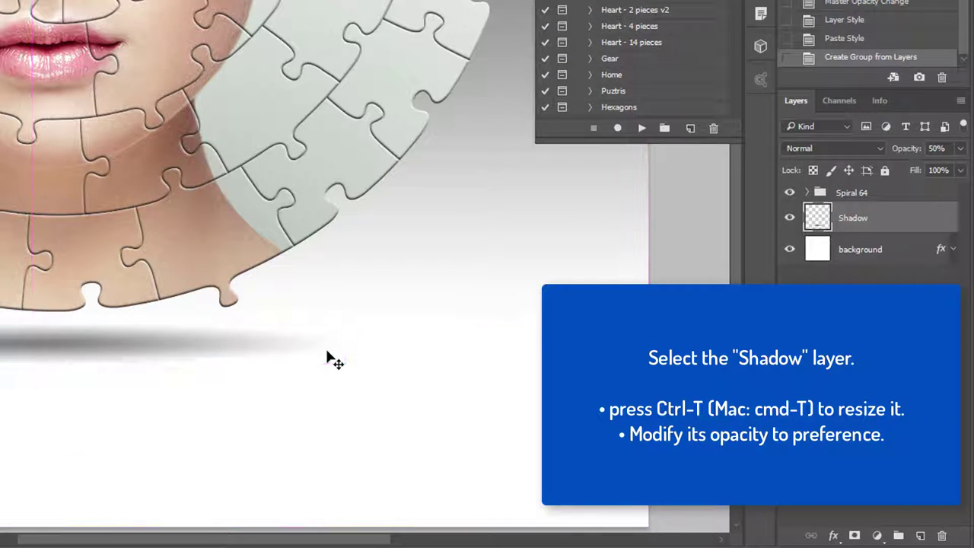
key("ctrl+t")
left_click_drag(413, 343, 497, 343)
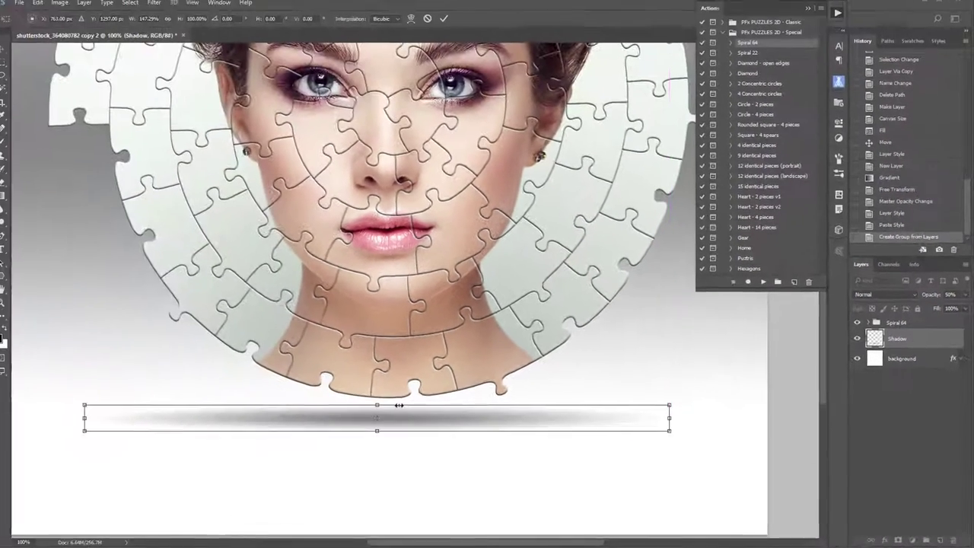
left_click_drag(405, 407, 410, 410)
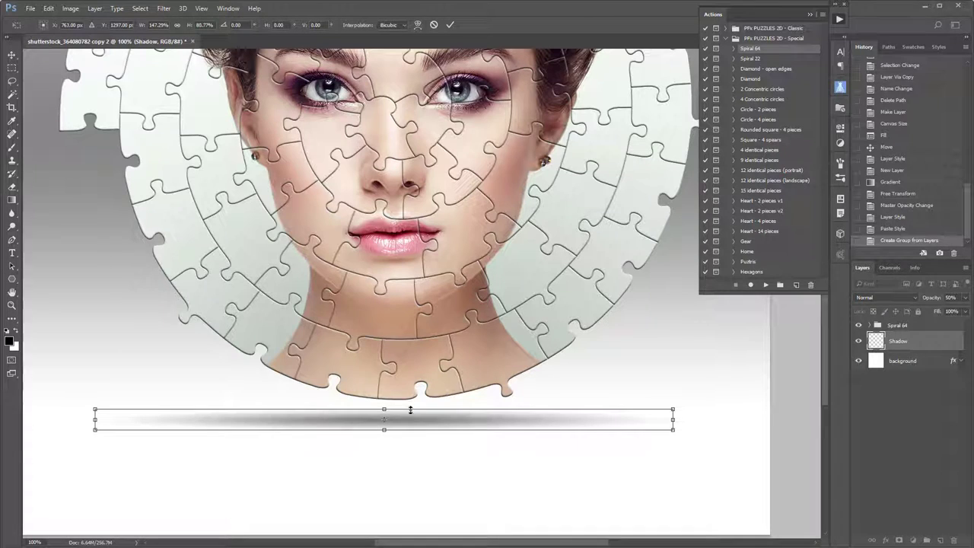
key("Return")
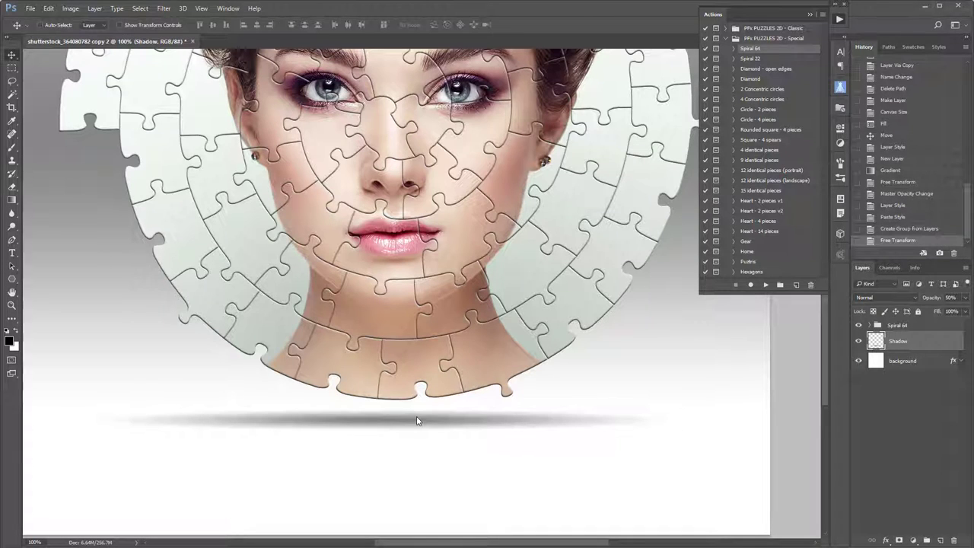
left_click(965, 299)
left_click_drag(946, 311, 943, 313)
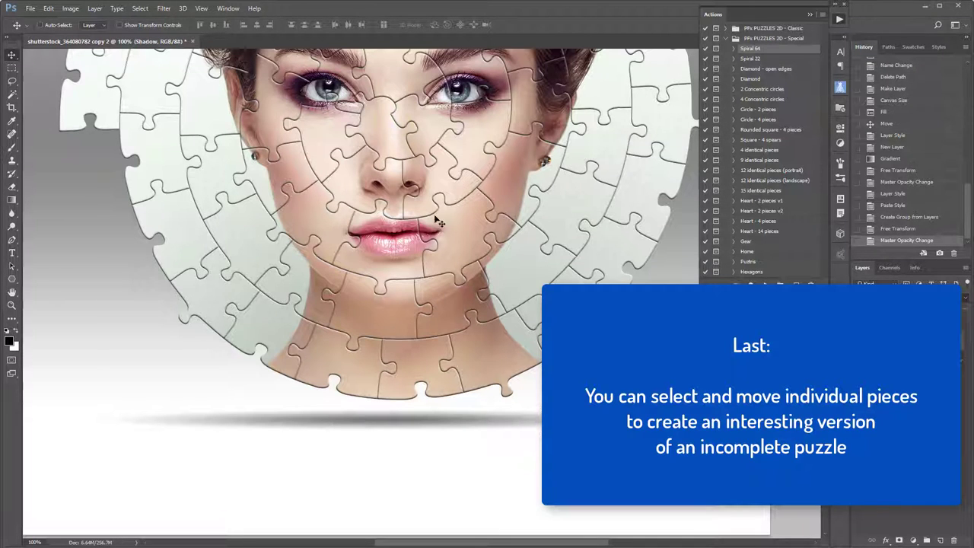
Pull the left-edge puzzle piece out of the circle into the left margin
mouse_move(364, 179)
left_mouse_down()
mouse_move(480, 371)
mouse_move(442, 393)
left_mouse_up()
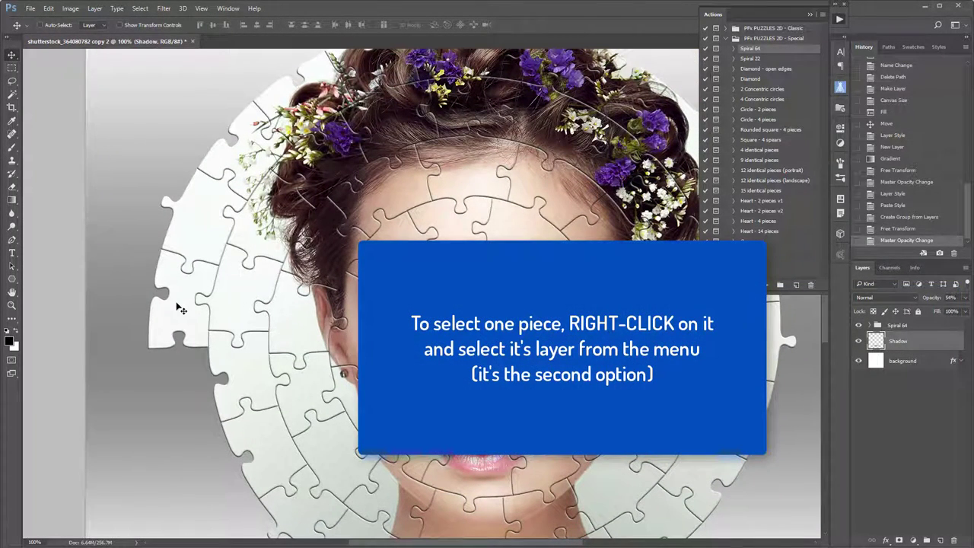
right_click(177, 304)
left_click(199, 323)
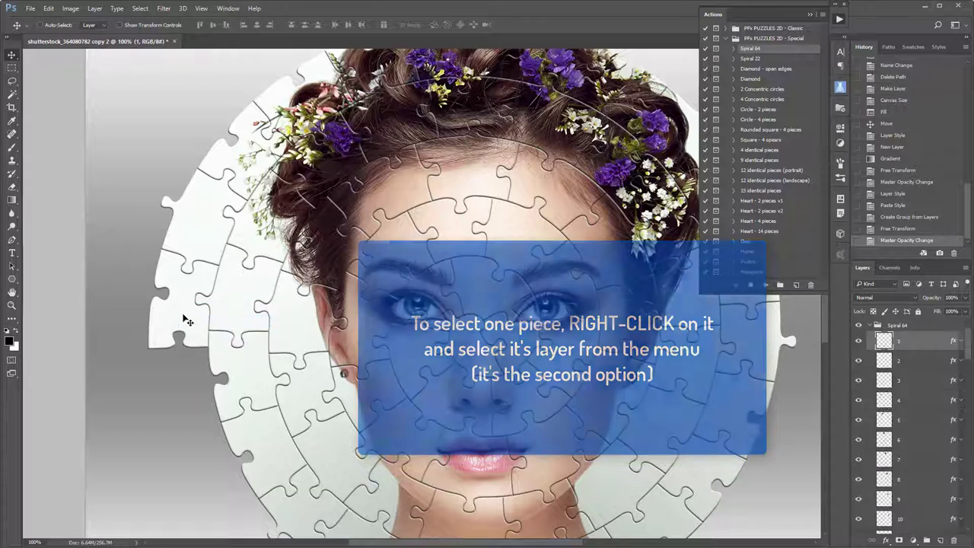
left_click_drag(185, 322, 152, 338)
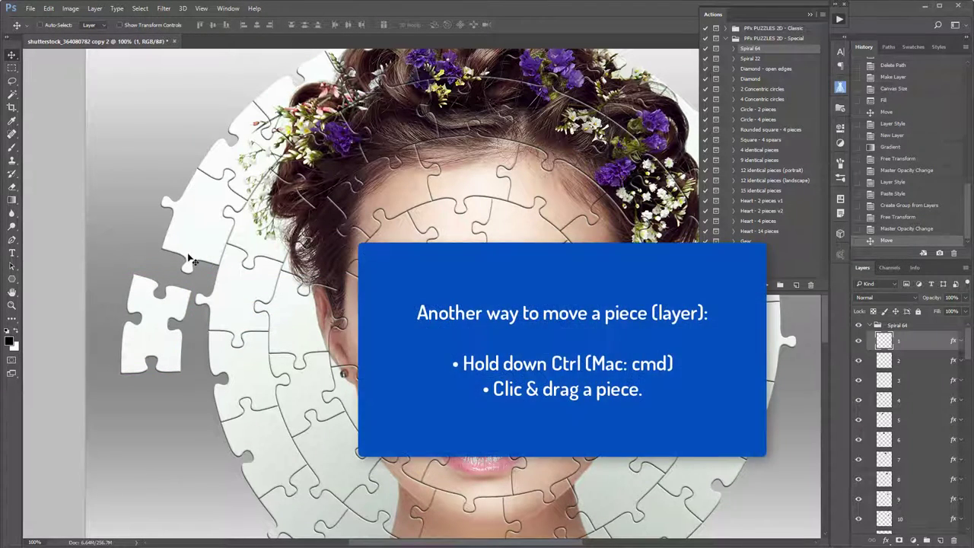
Move a second piece up and left out of the circle and rotate it about 27°
mouse_move(194, 230)
left_mouse_down()
mouse_move(155, 207)
mouse_move(158, 222)
left_mouse_up()
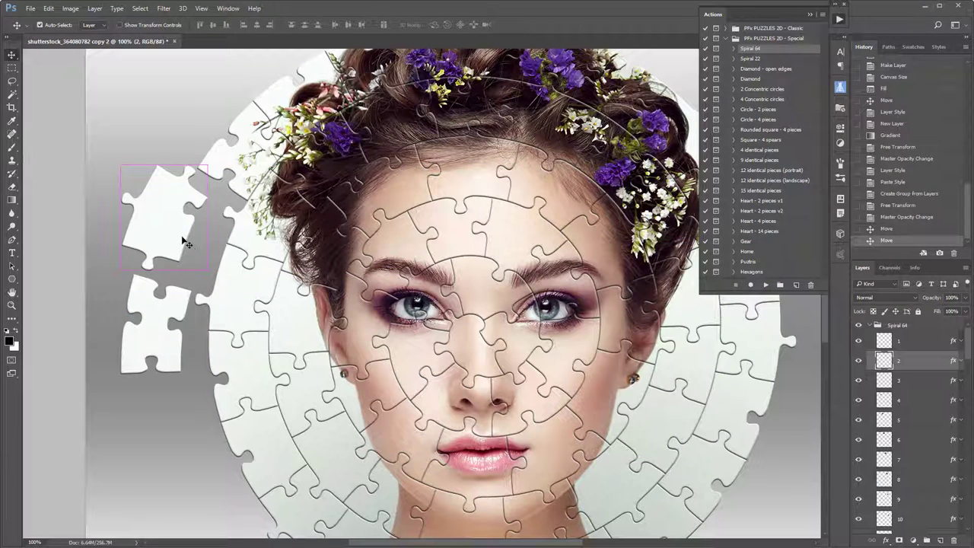
key("ctrl+t")
left_click_drag(241, 211, 234, 245)
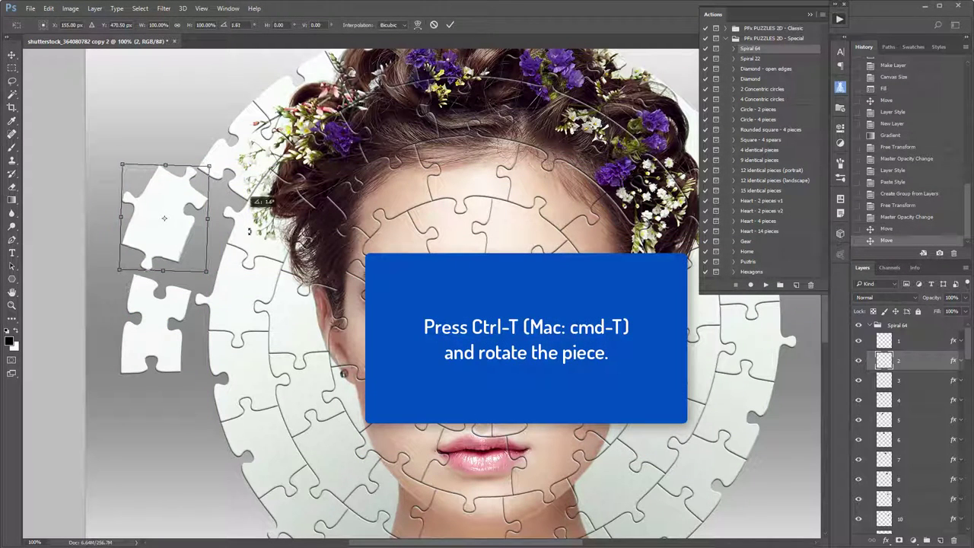
key("Return")
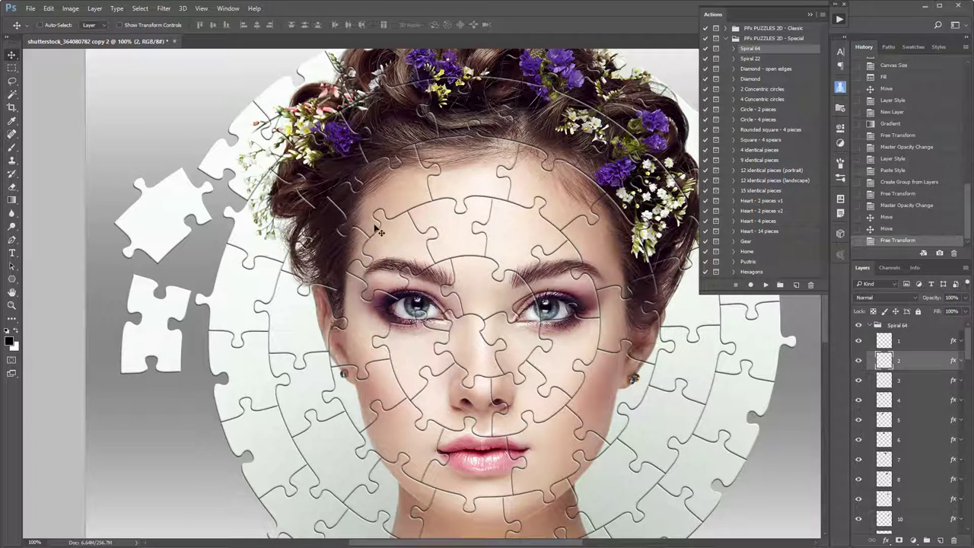
key("ctrl")
key("ctrl+minus")
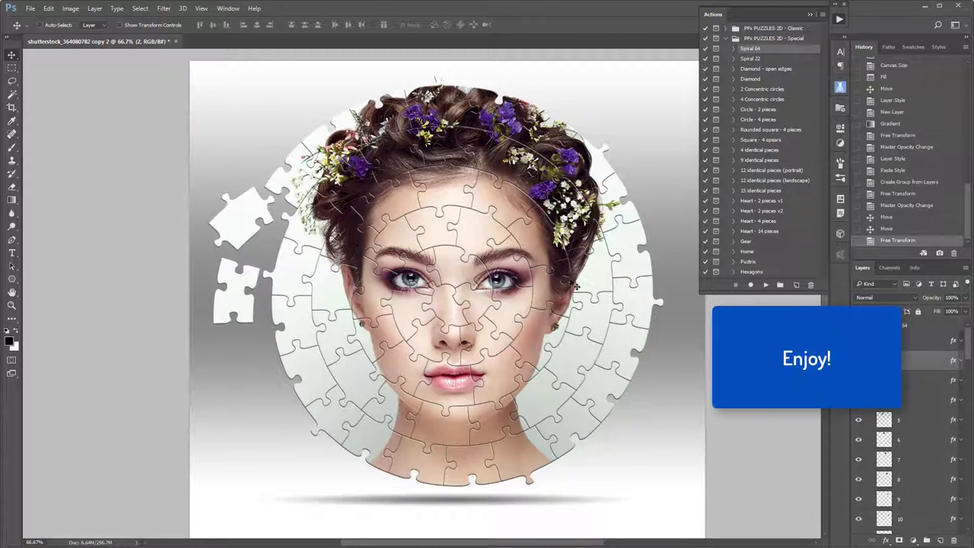